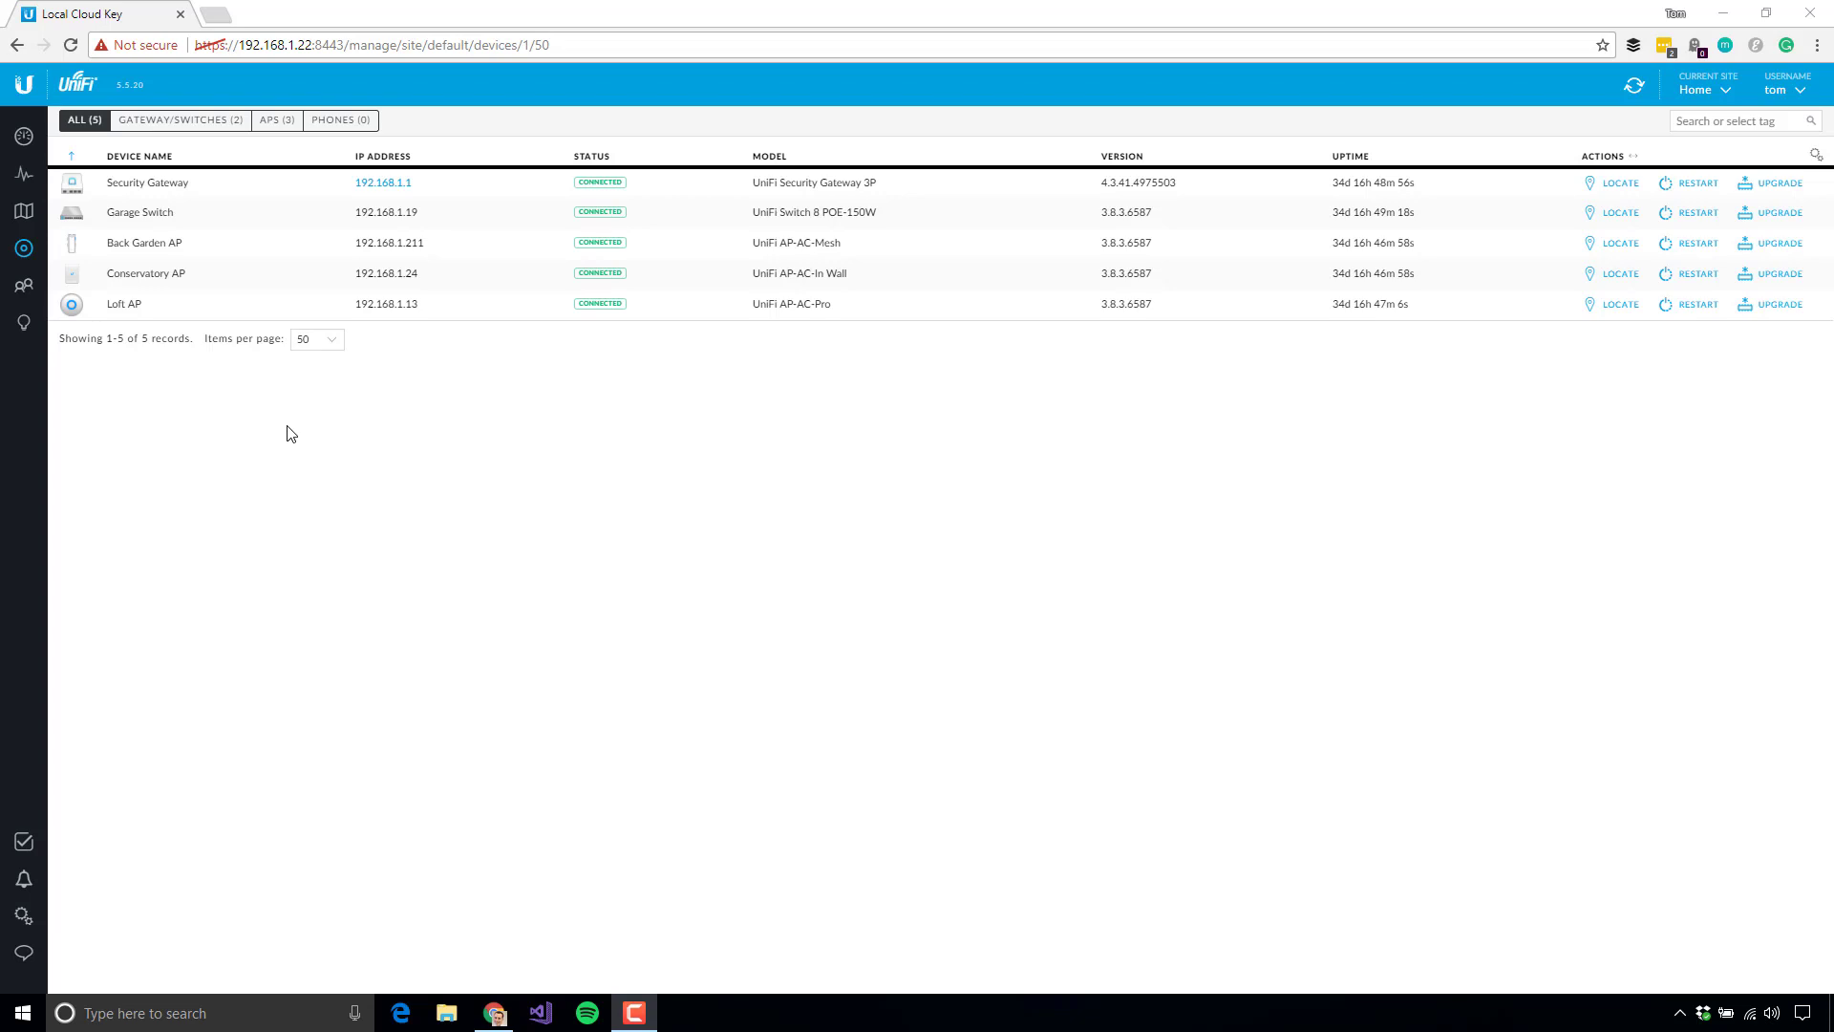
left_click(209, 220)
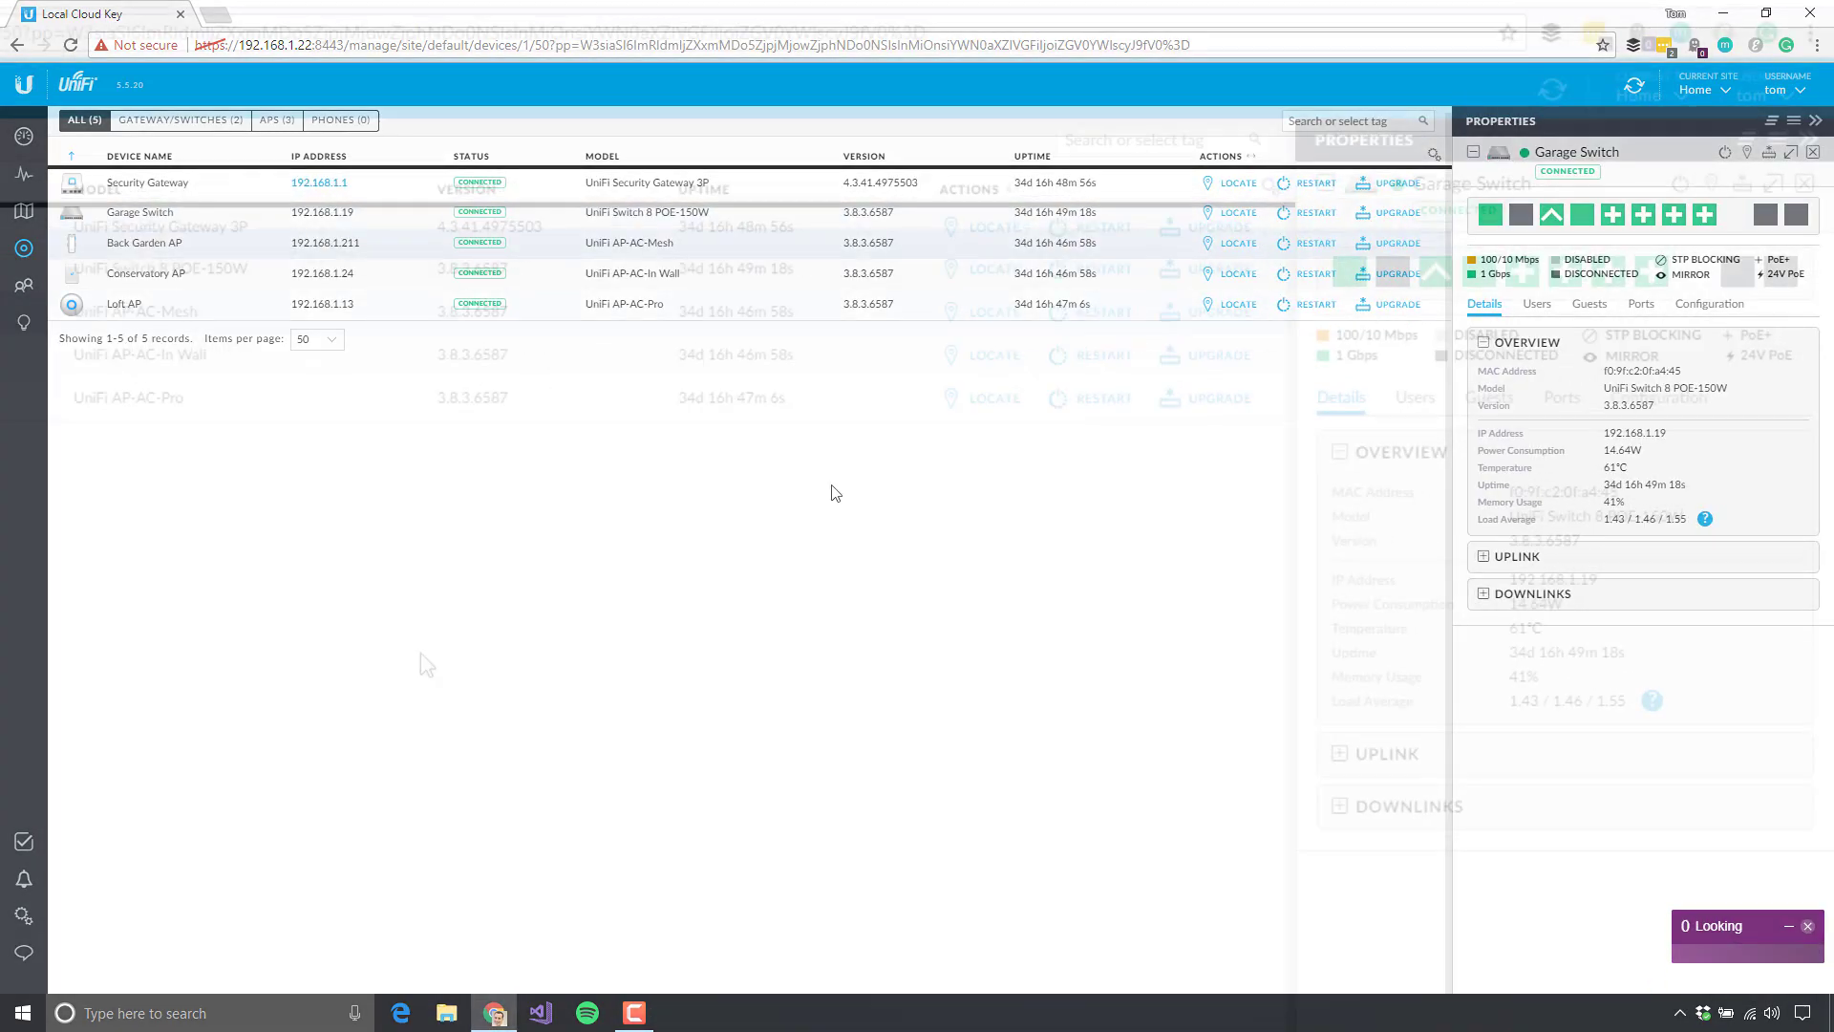
mouse_move(1522, 222)
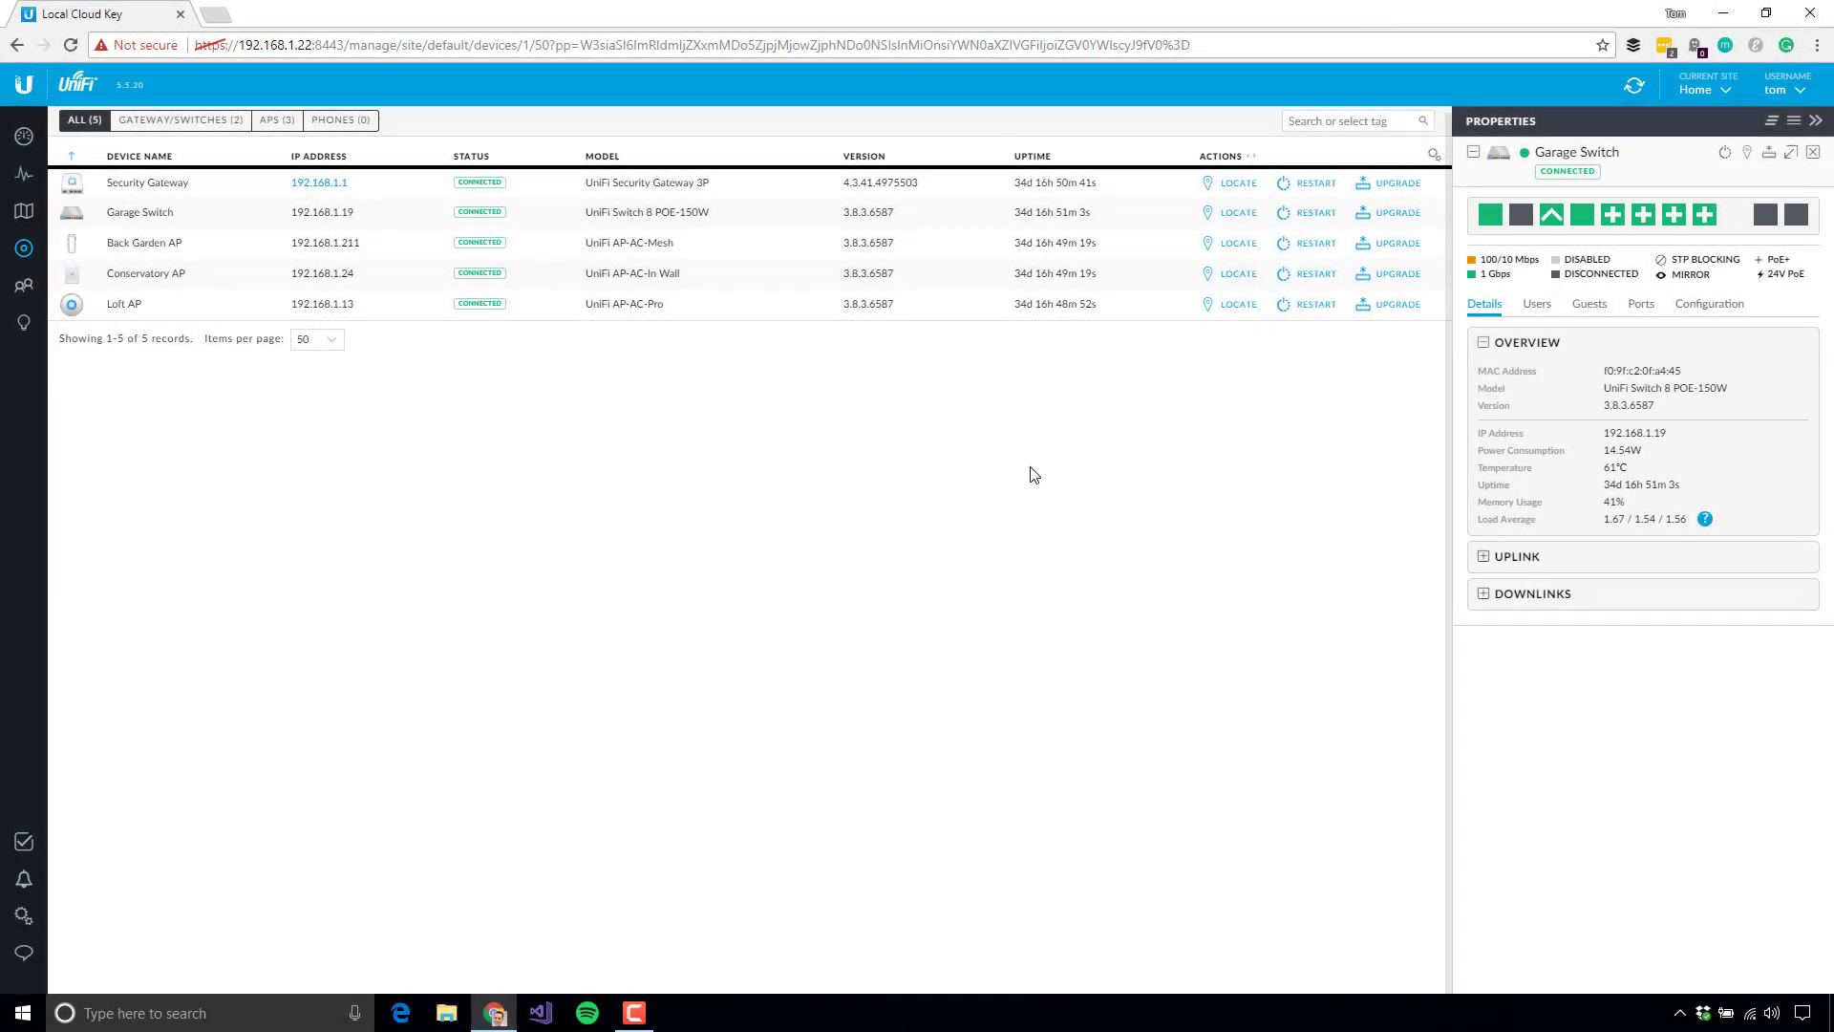
Step: Refresh the device list to reveal the UniFi Switch 16 POE-150W at 192.168.1.224
left_click(1634, 86)
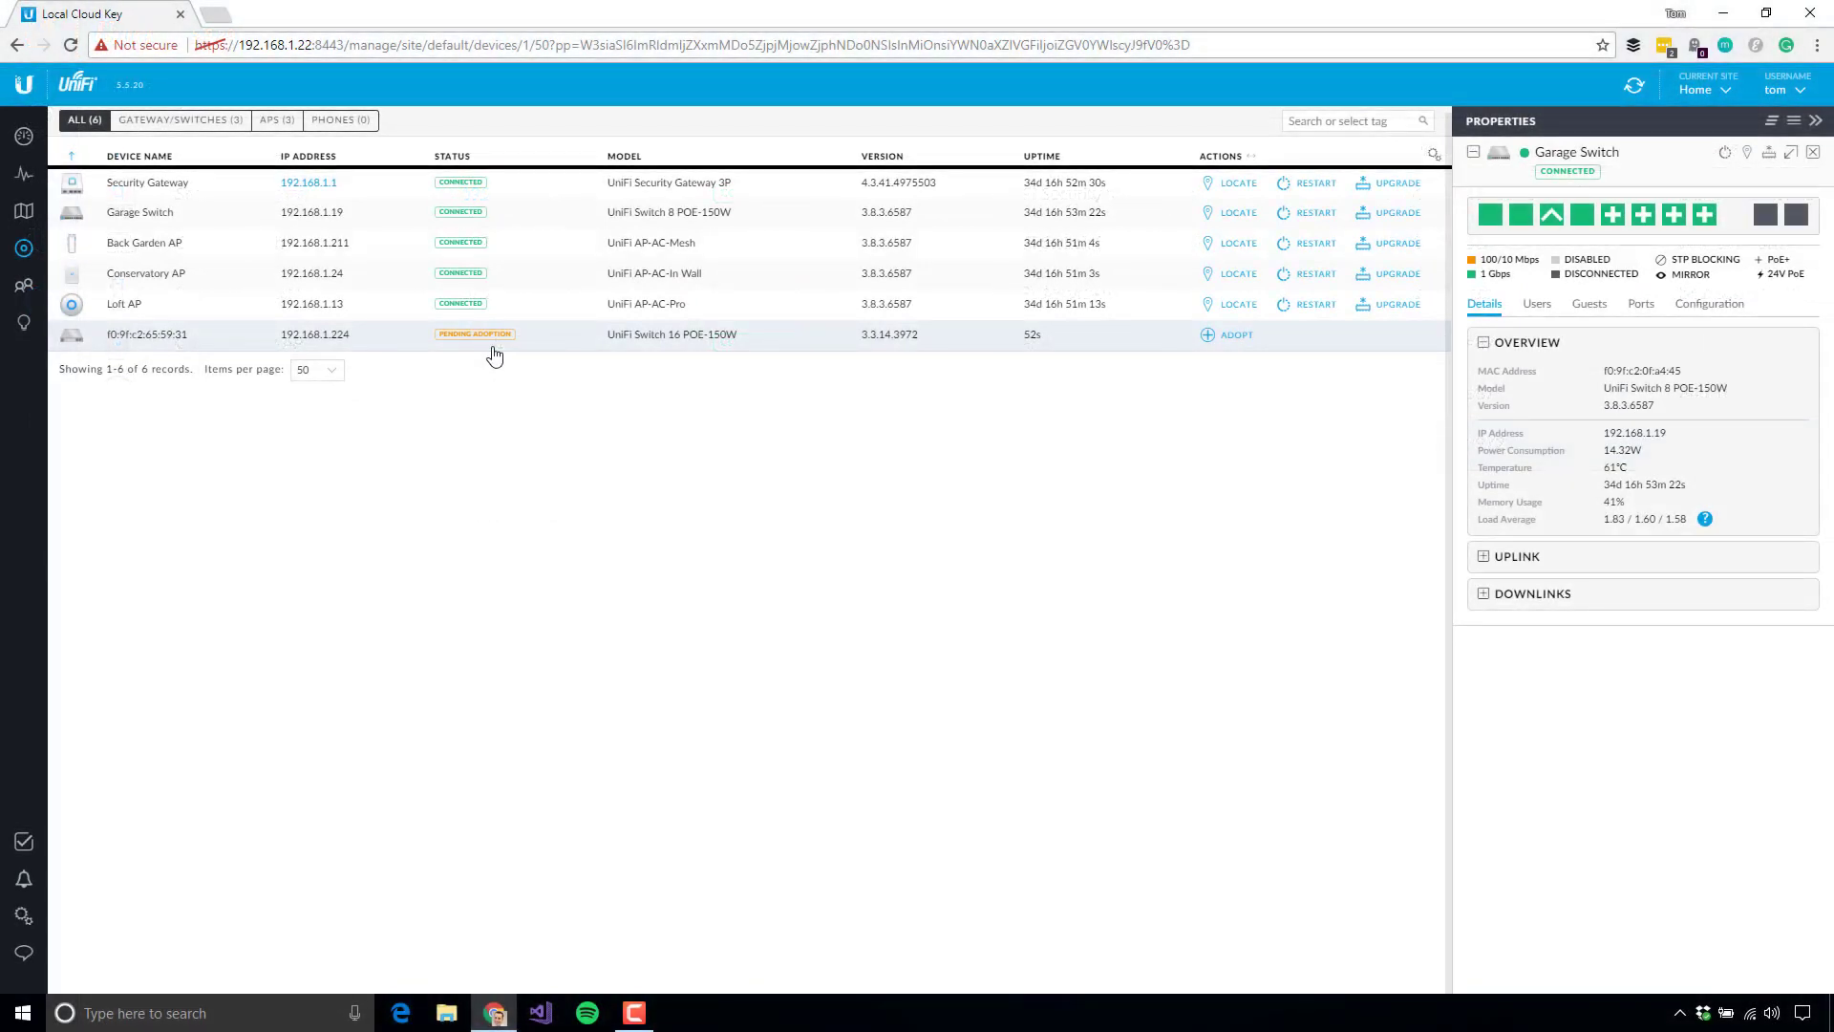
Step: Adopt the pending UniFi Switch 16 POE-150W and refresh until its status shows provisioning
left_click(1237, 336)
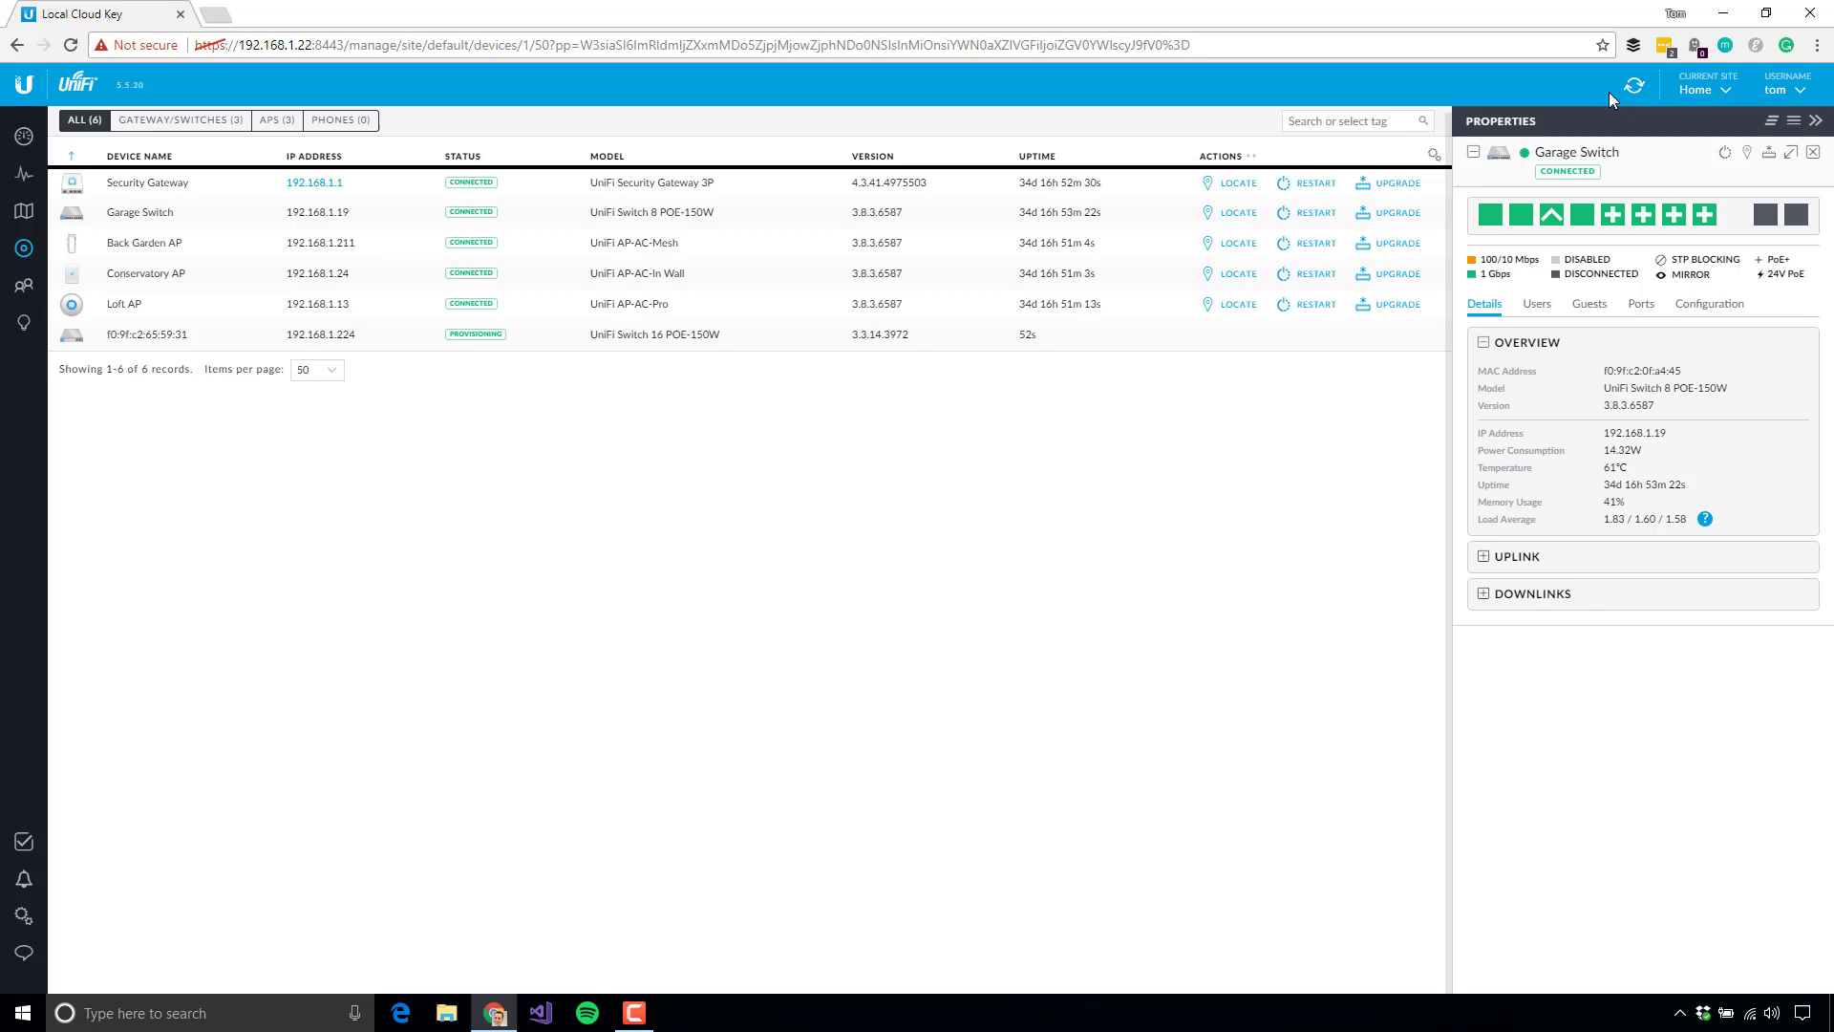
left_click(1633, 90)
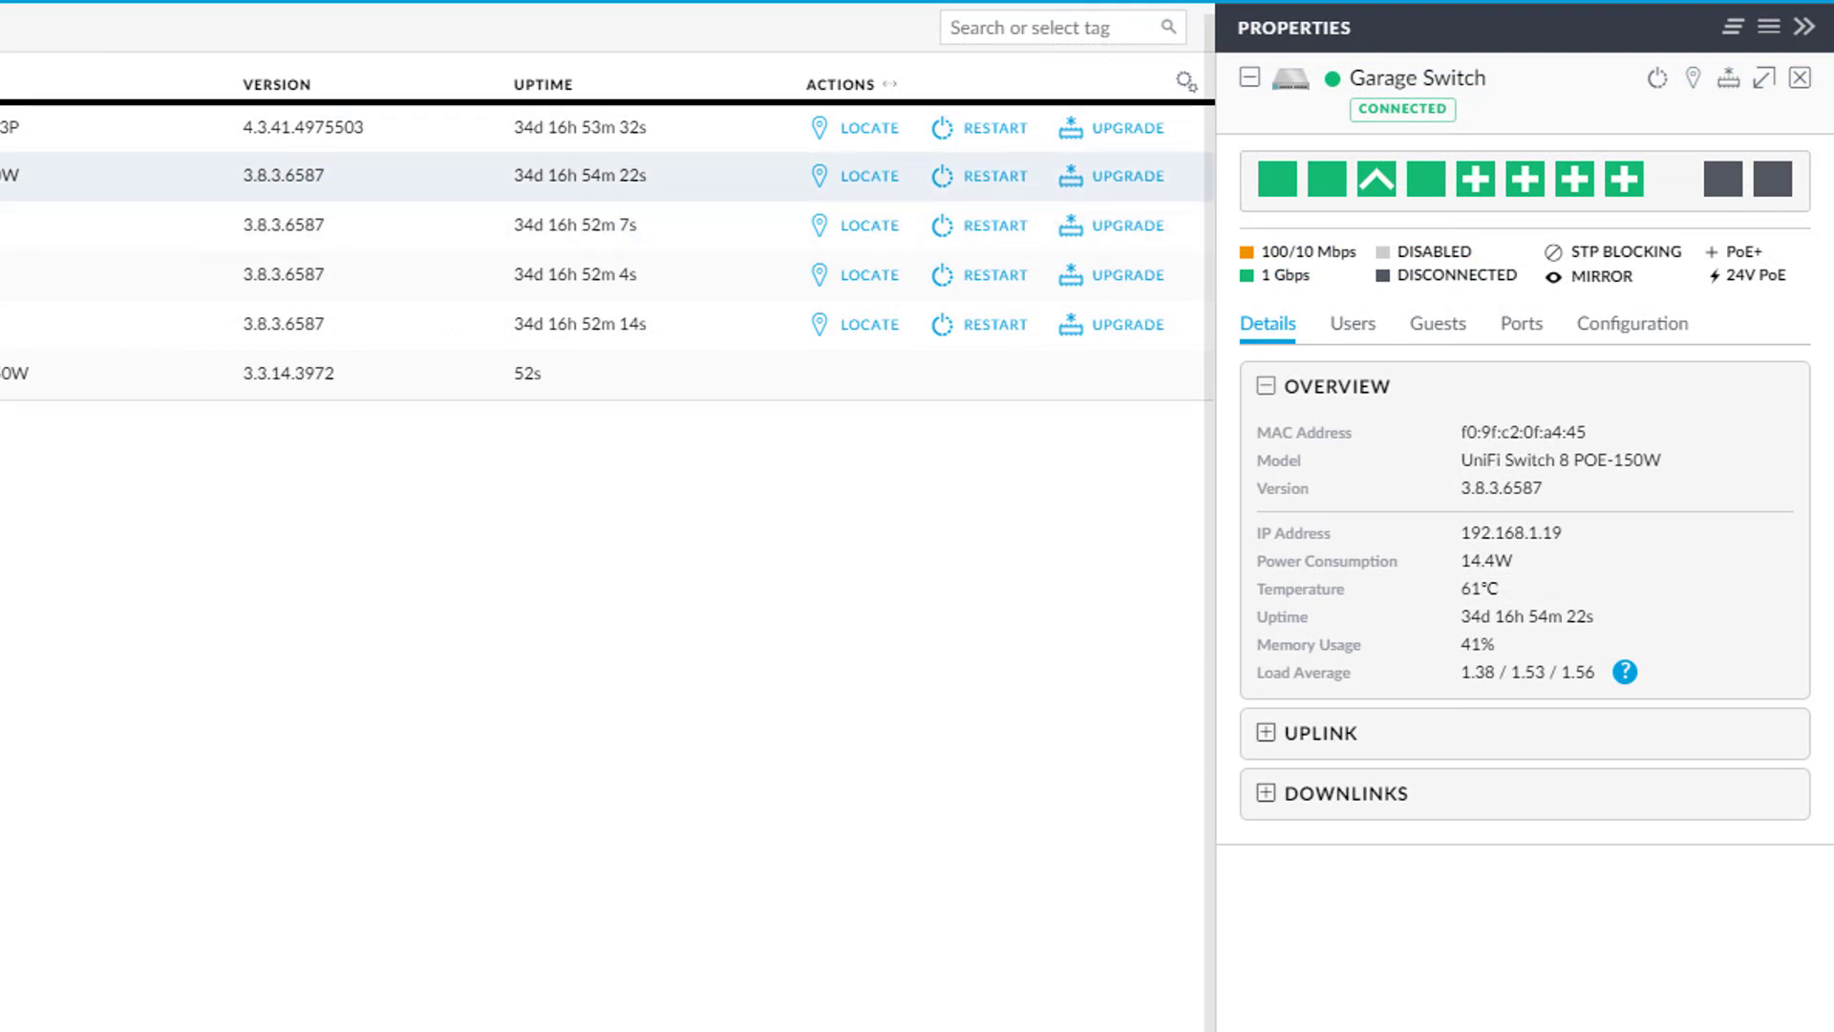
mouse_move(1327, 196)
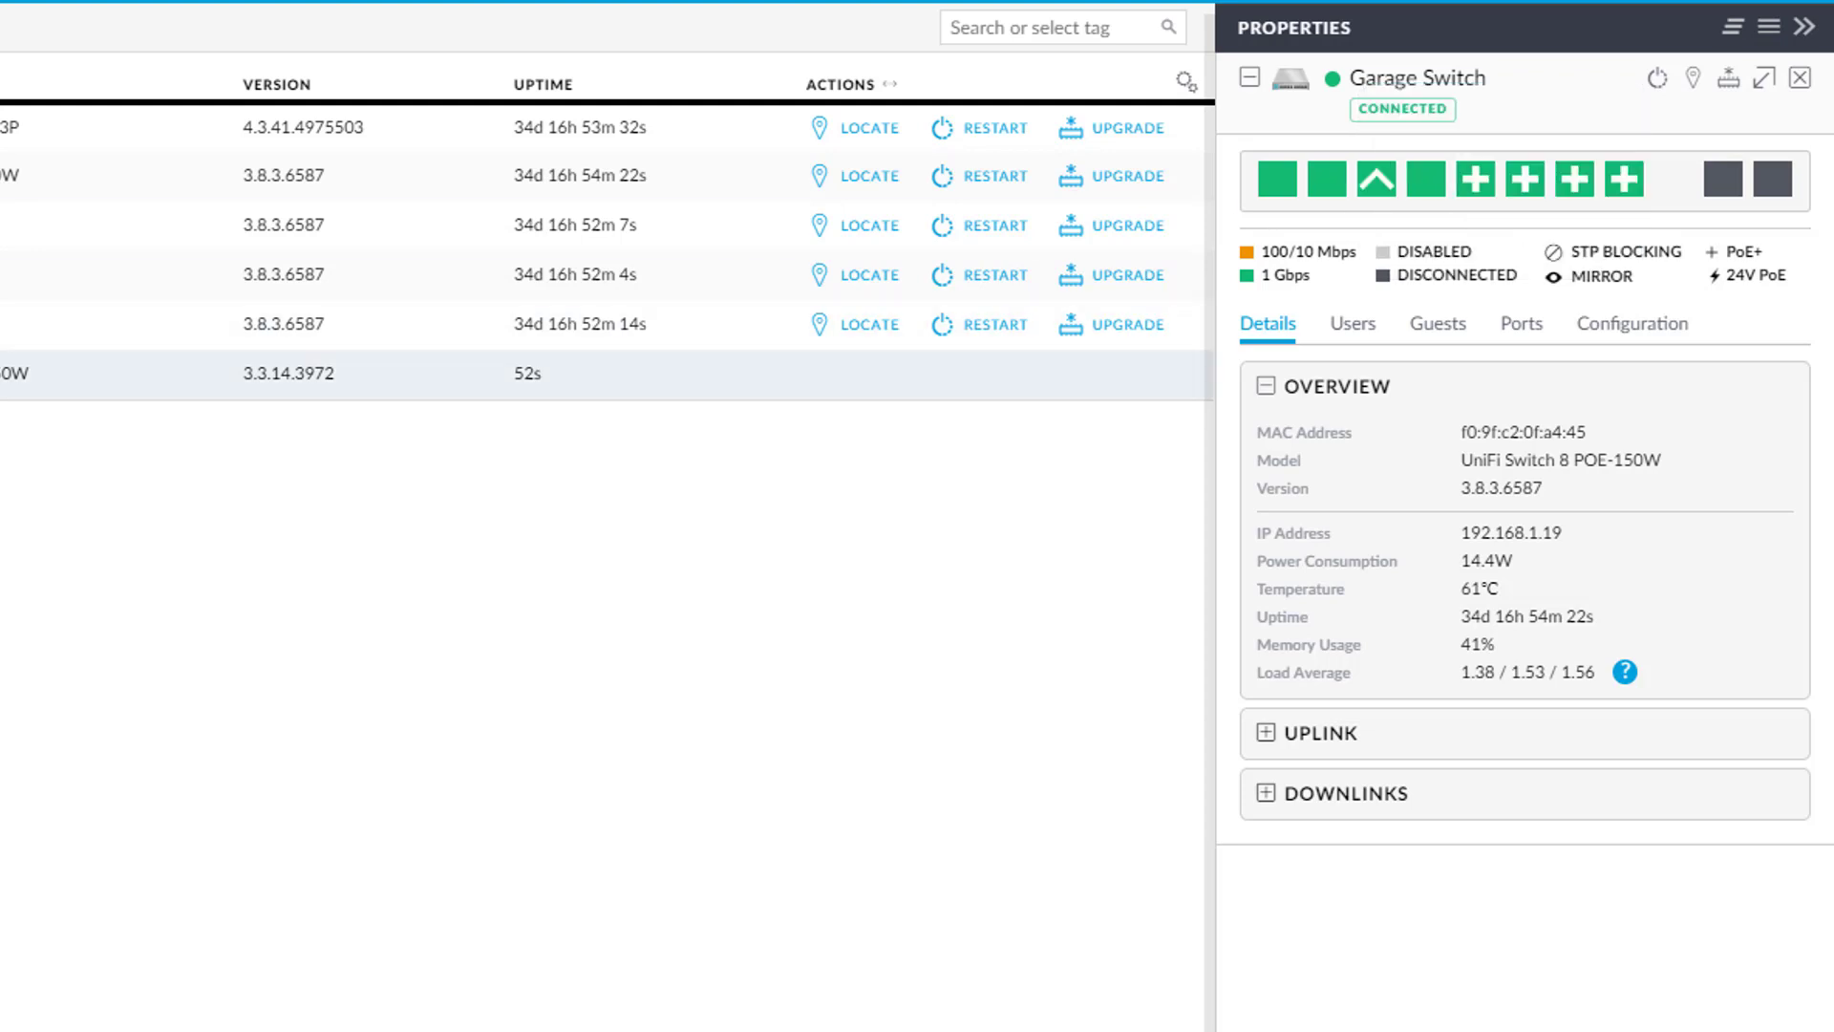
Step: Set the new 16-port switch's alias to 'New Switch' in its Configuration and save
left_click(287, 372)
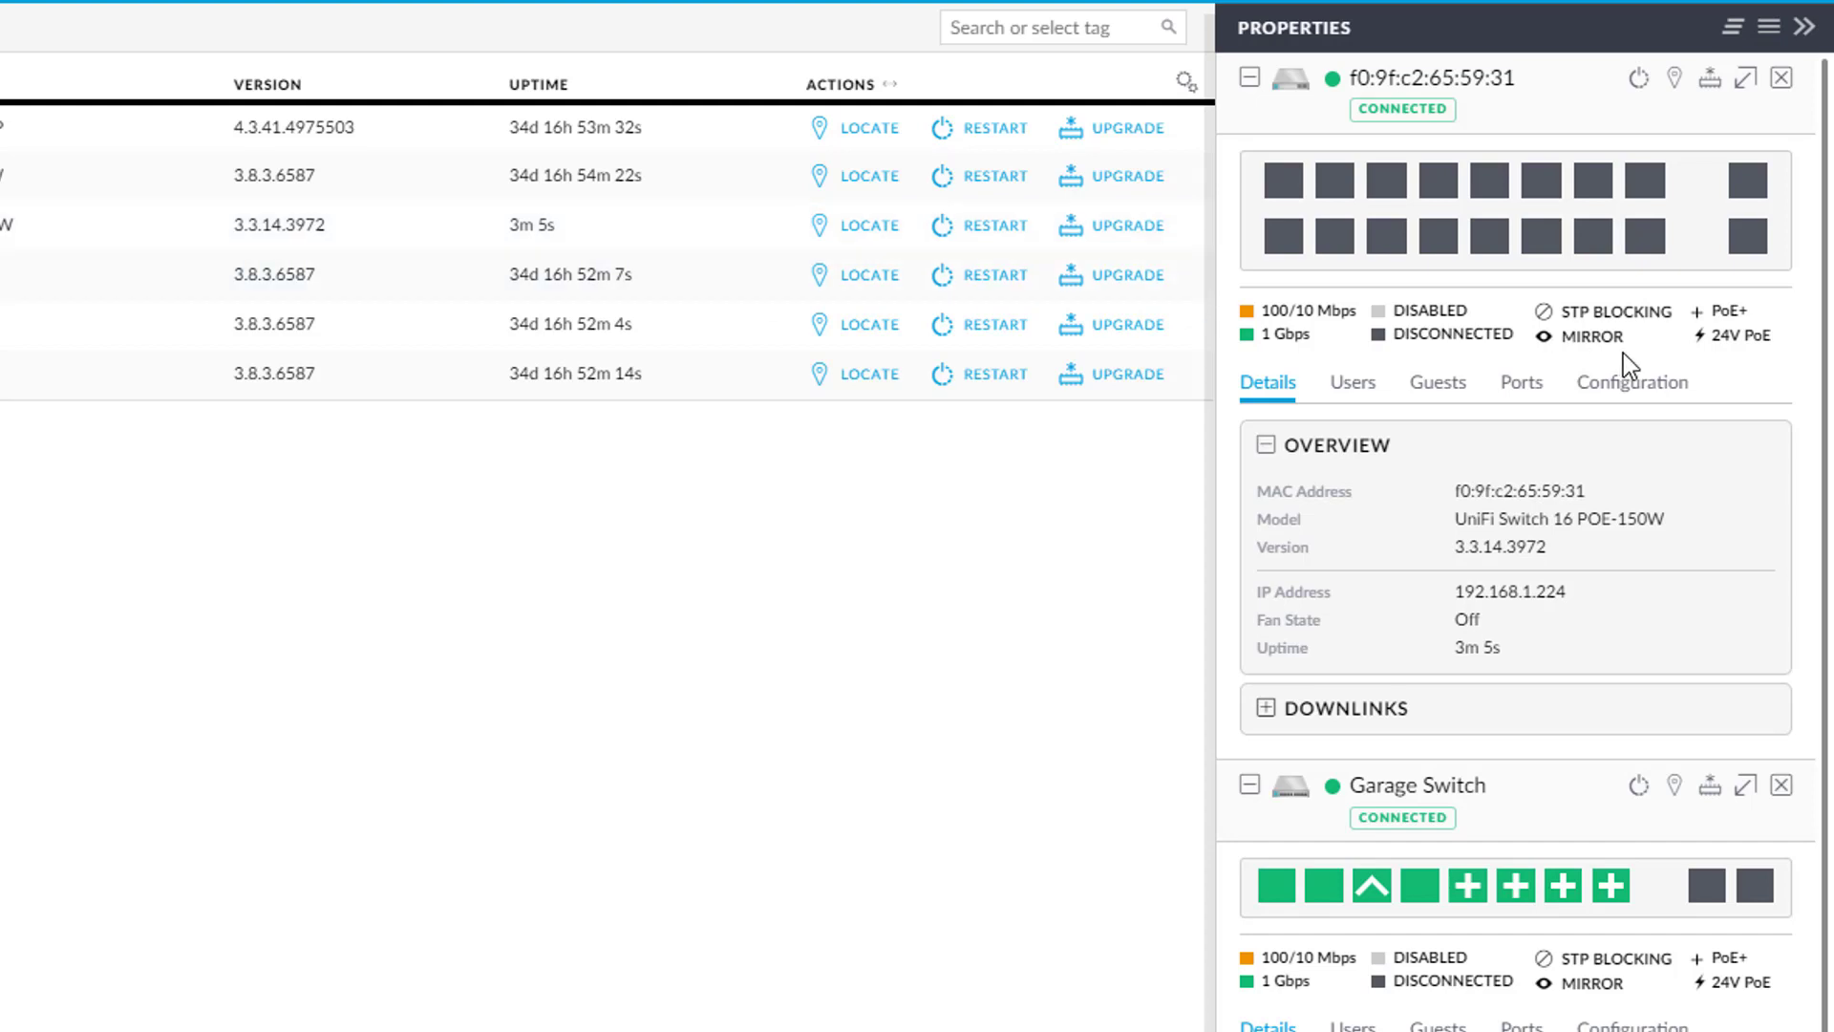
left_click(1637, 392)
left_click(1305, 531)
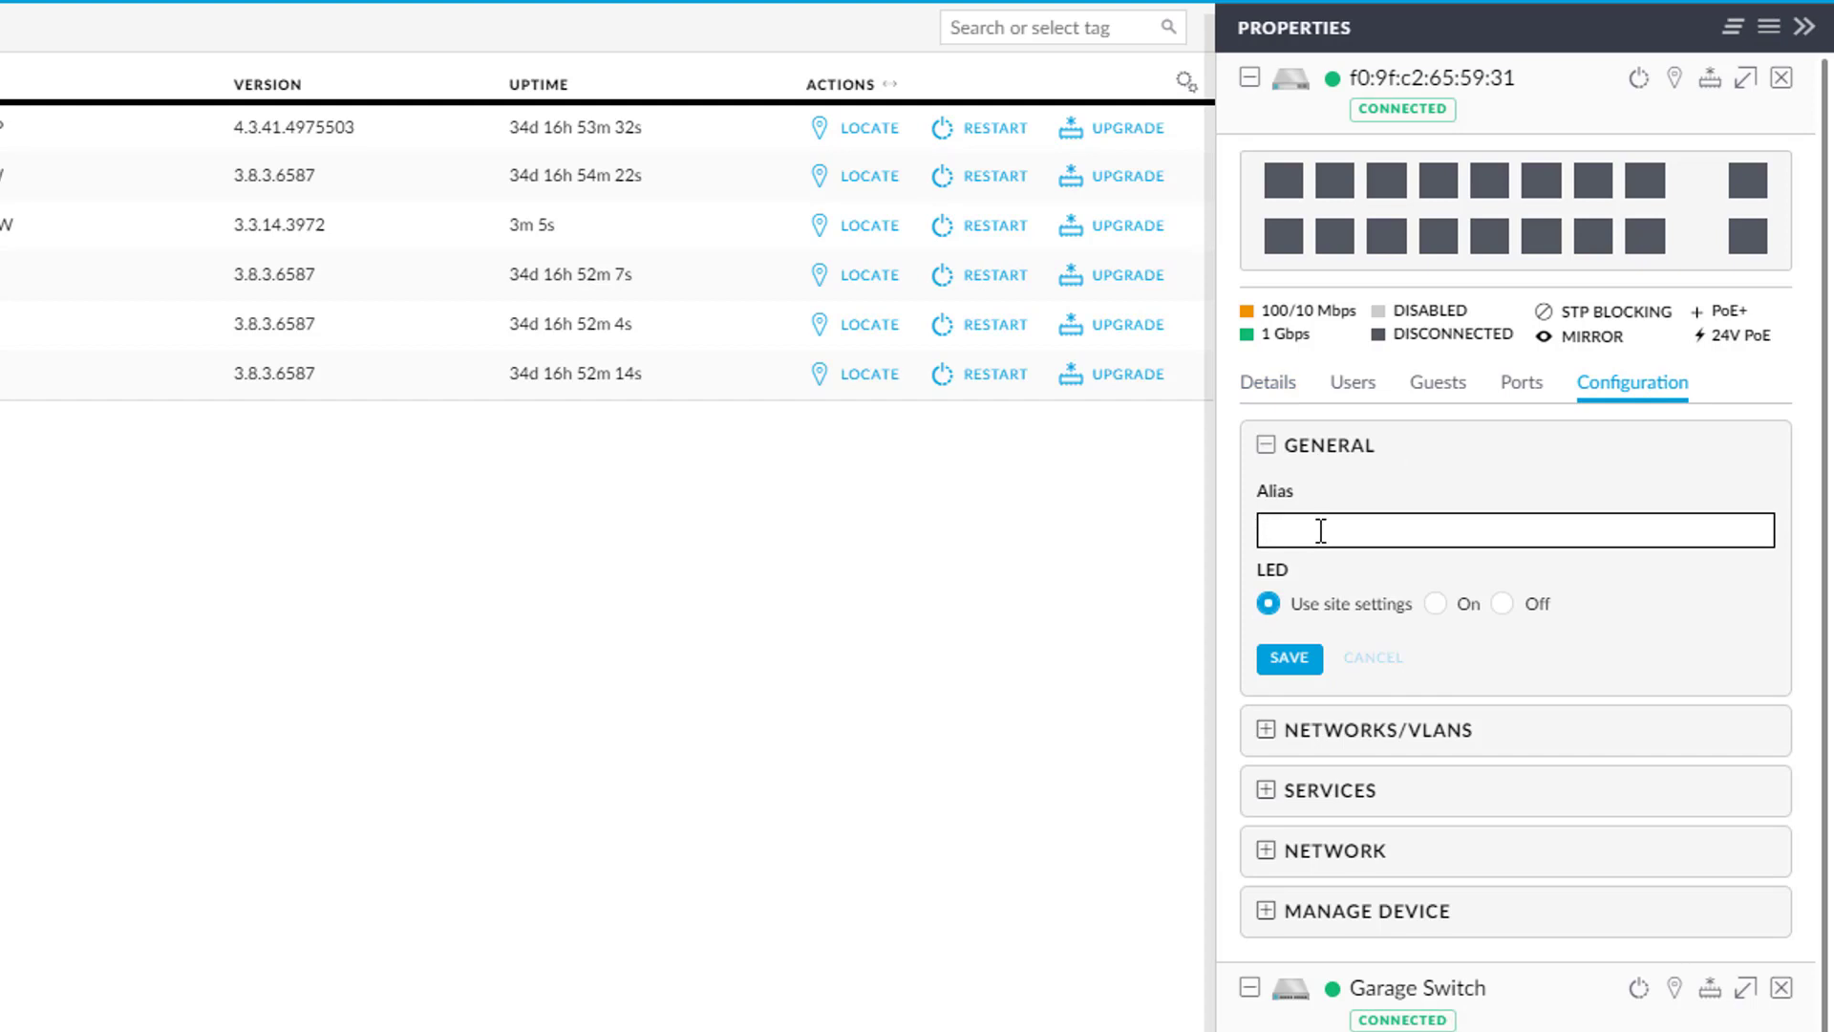
type("n")
key("BackSpace")
type("New Switch")
left_click(1294, 670)
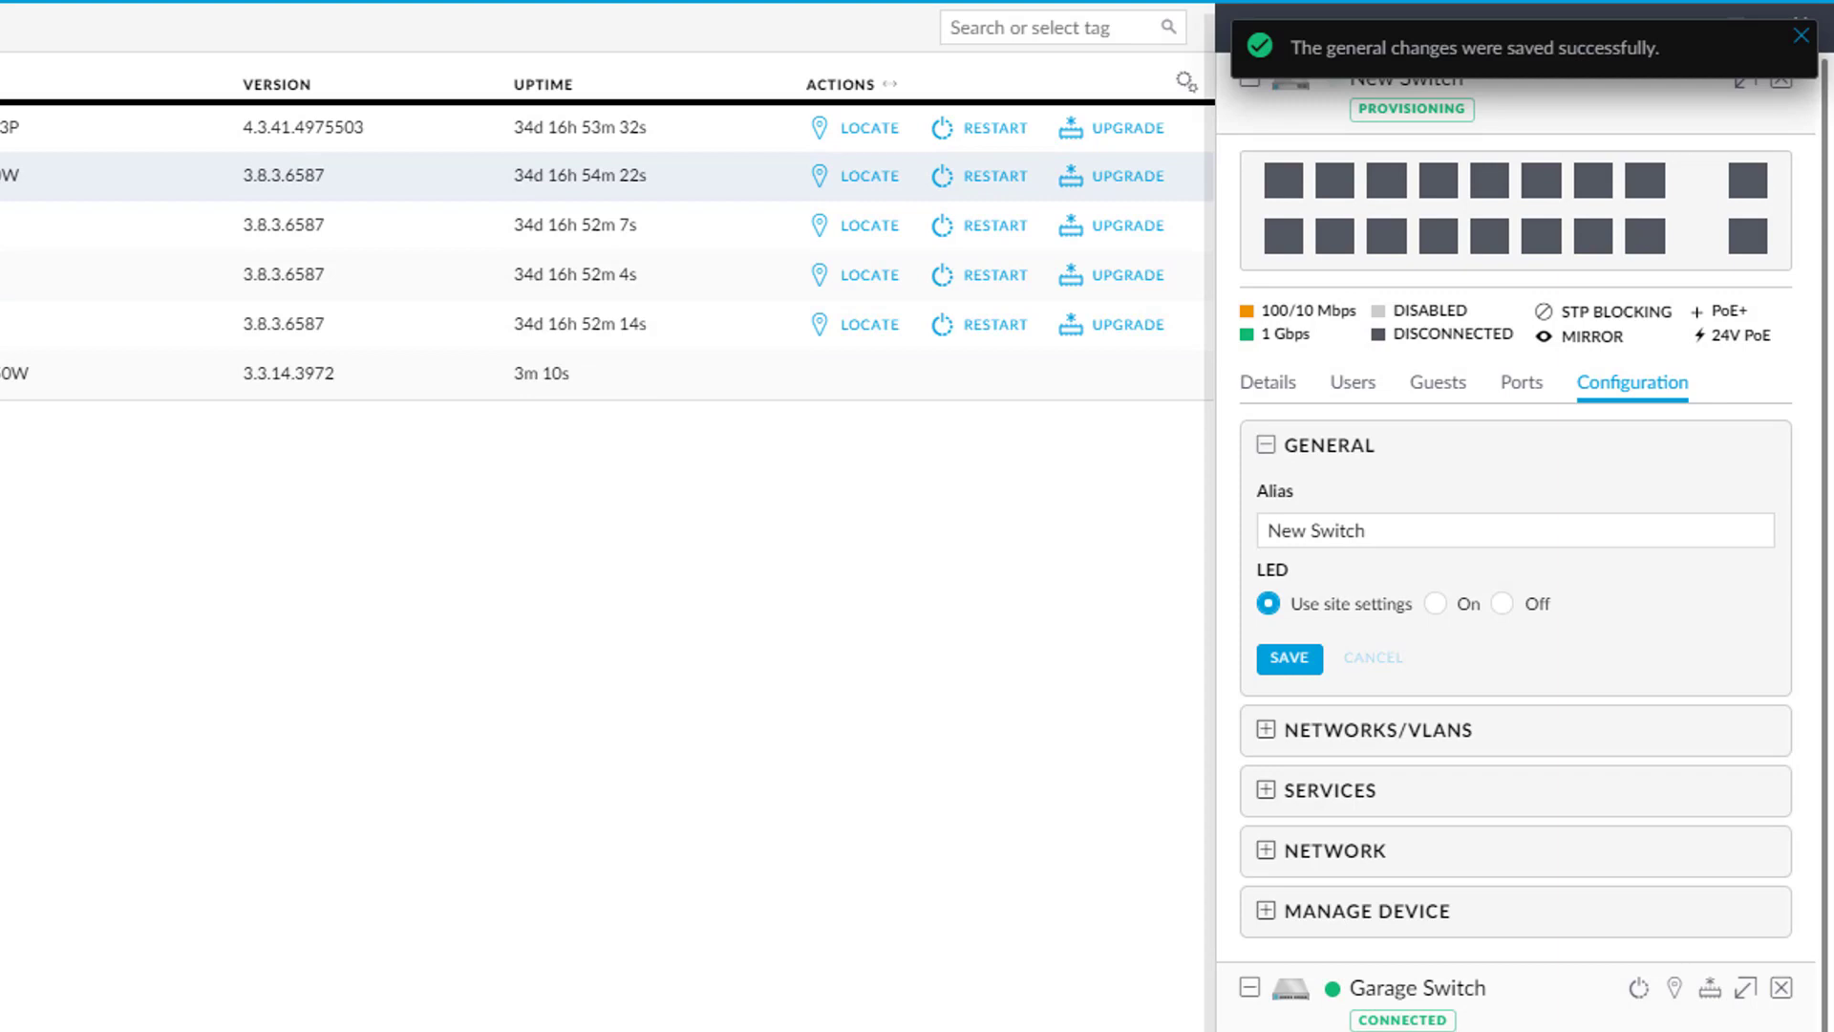
Step: Show Garage Switch's port list at port 2 and check New Switch's port 1 uplink
left_click(382, 175)
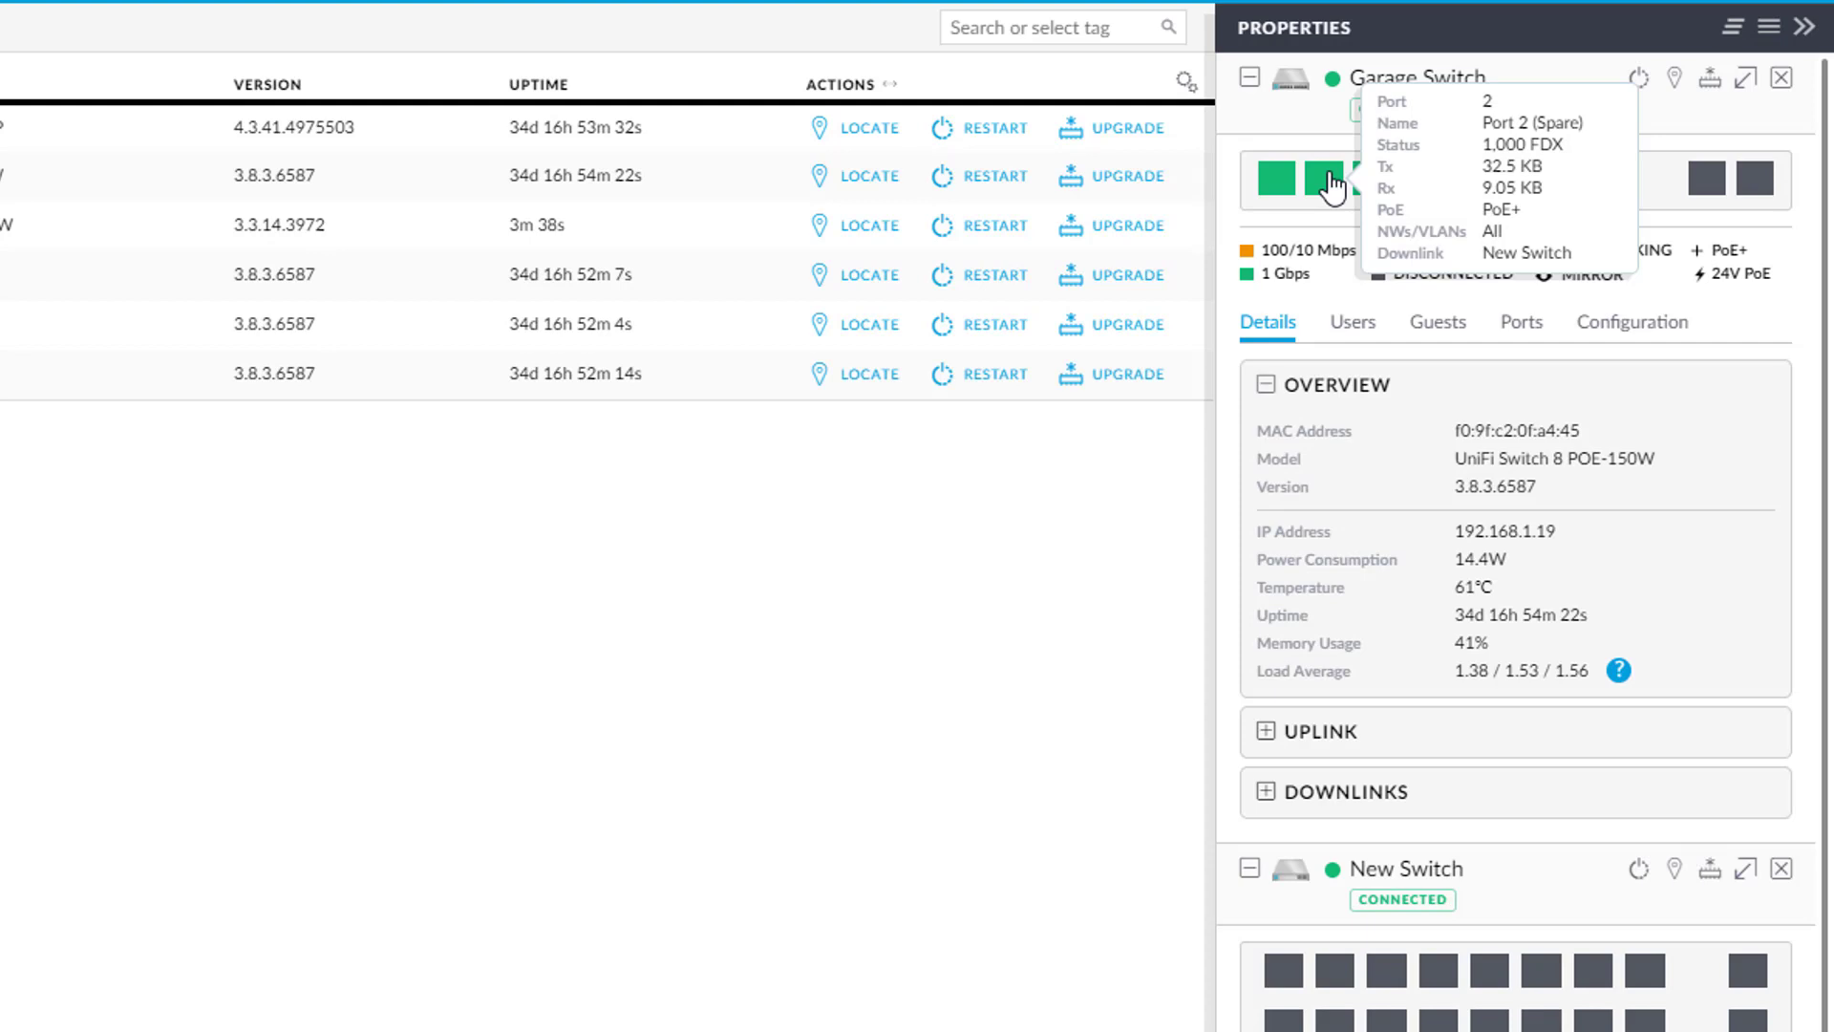
left_click(1332, 186)
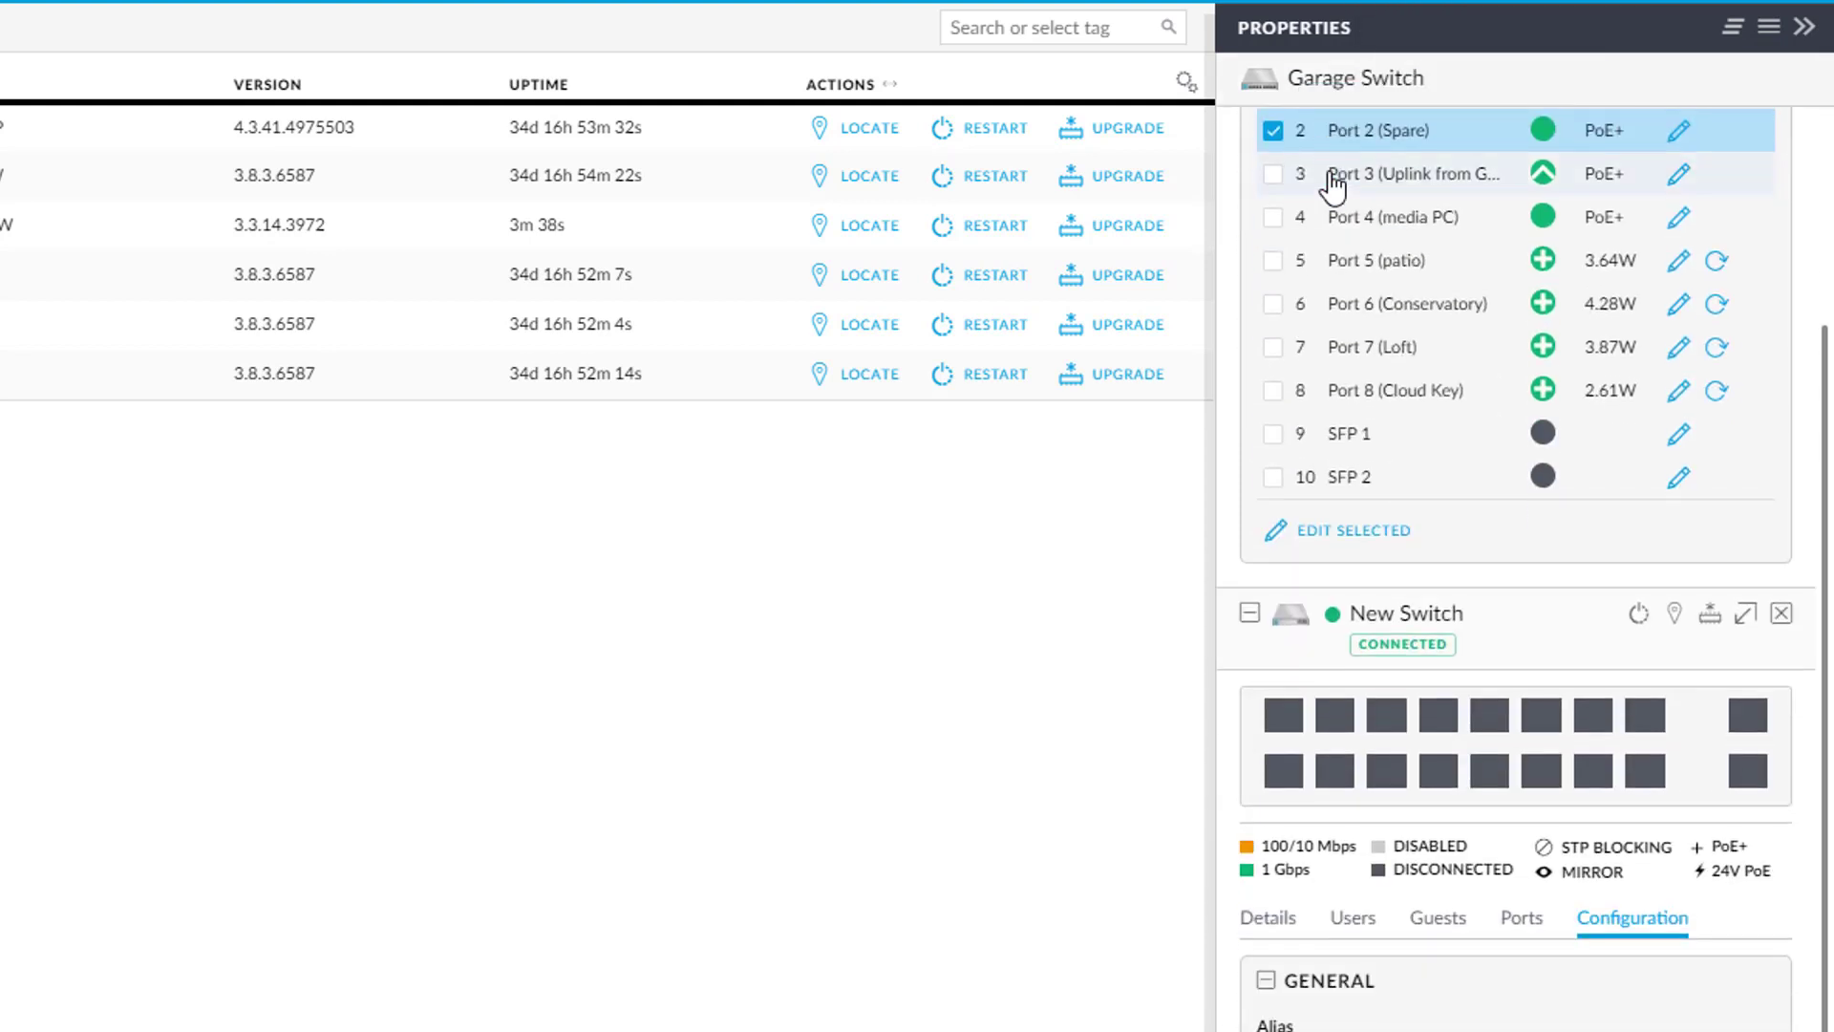
mouse_move(1548, 144)
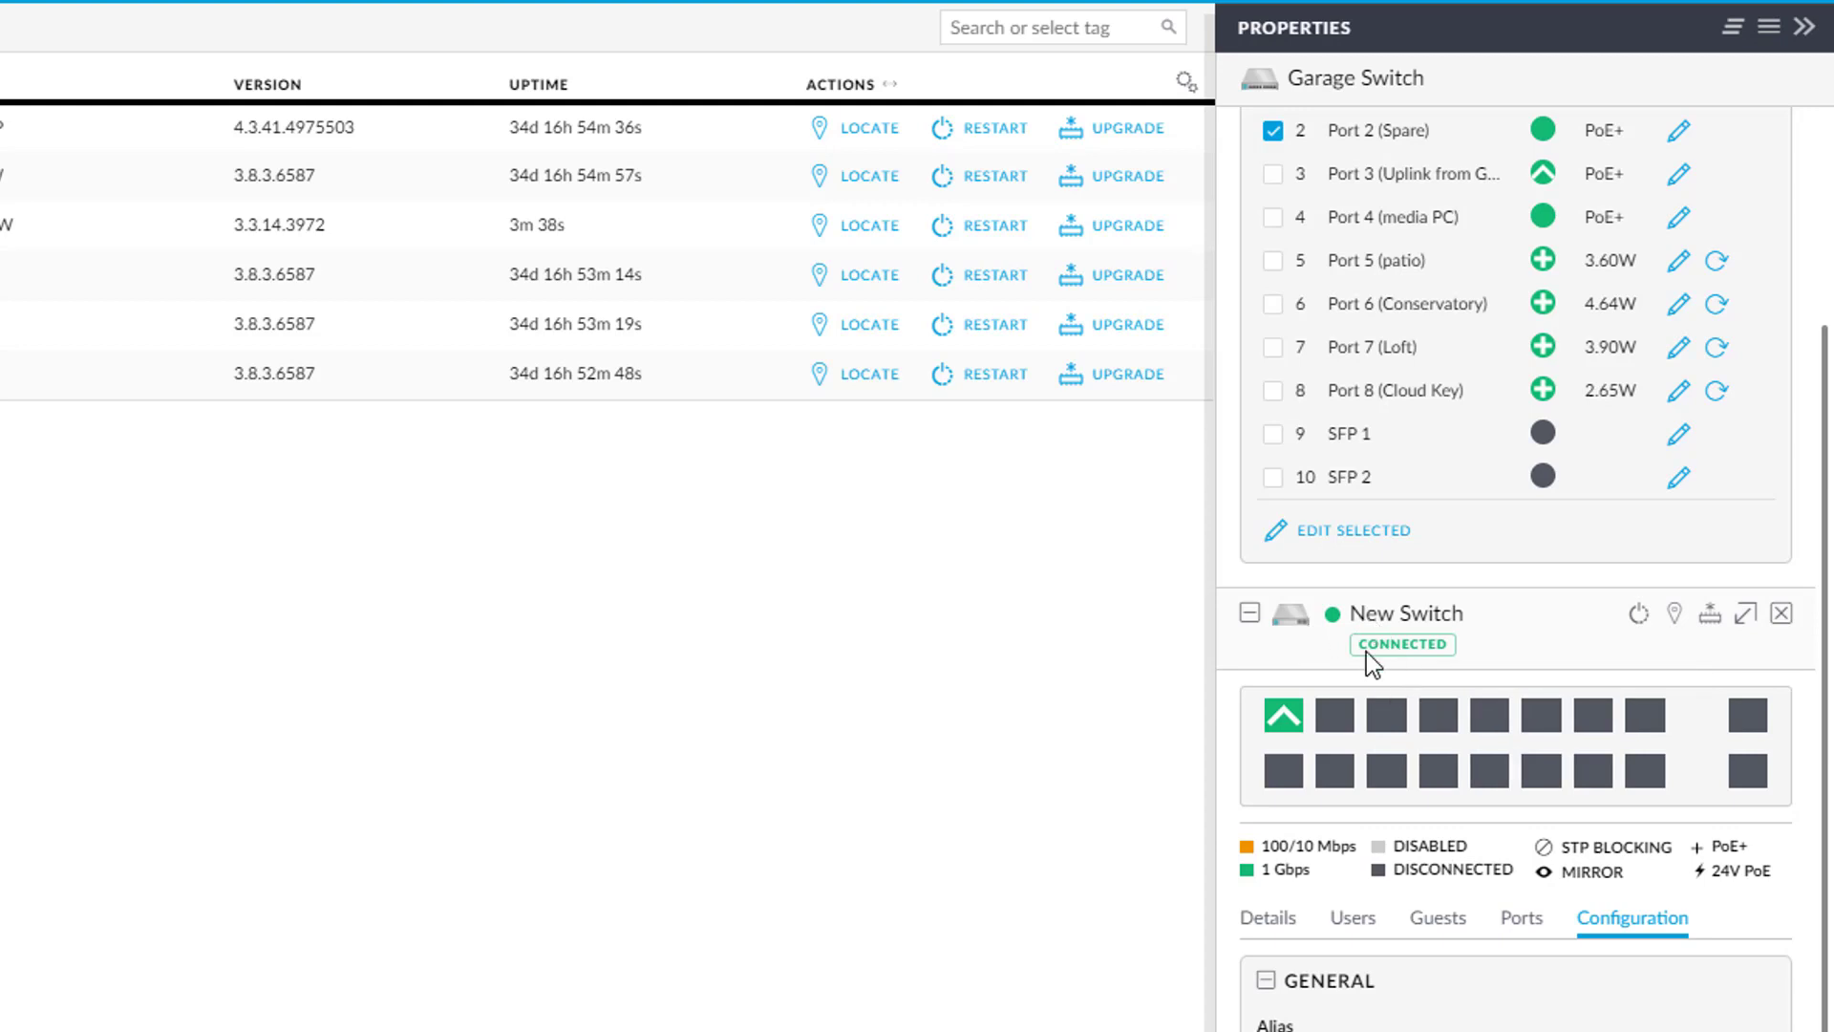
Step: Show New Switch's Details overview: 192.168.1.224, firmware 3.3.14.3972, 27°C, 3m 38s uptime
mouse_move(1287, 721)
left_click(96, 225)
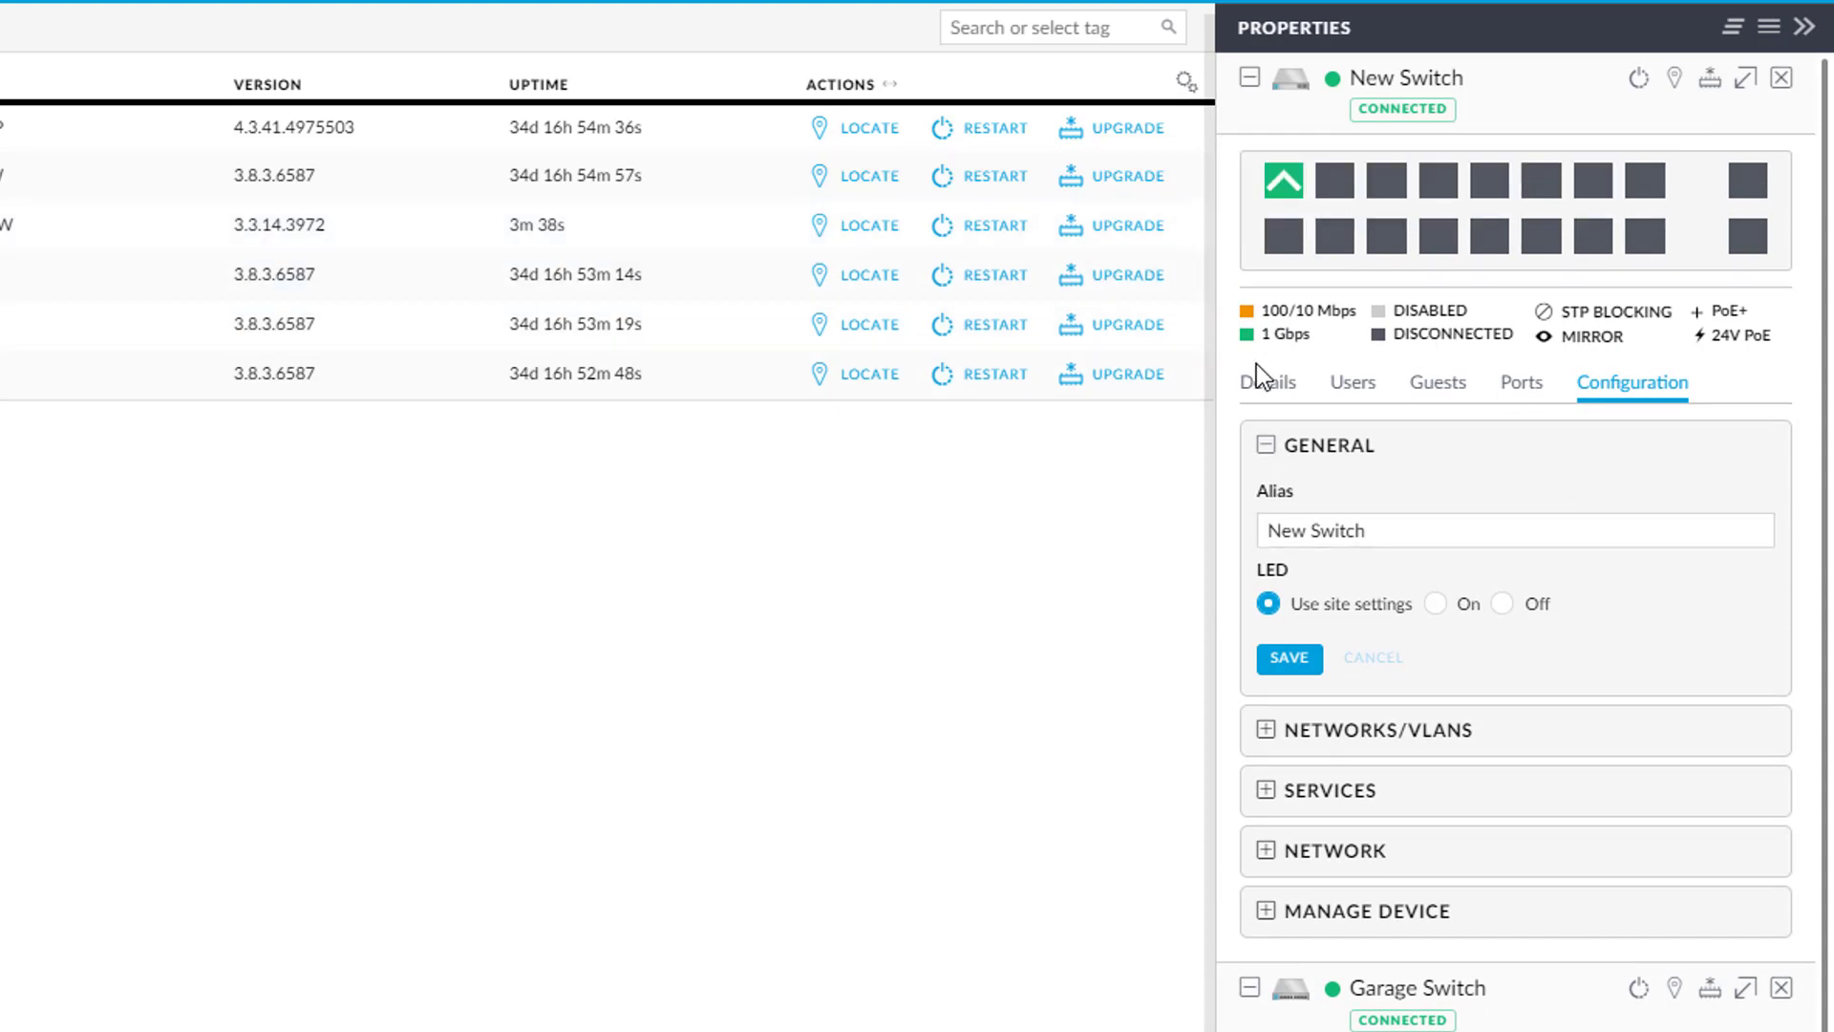
left_click(1266, 391)
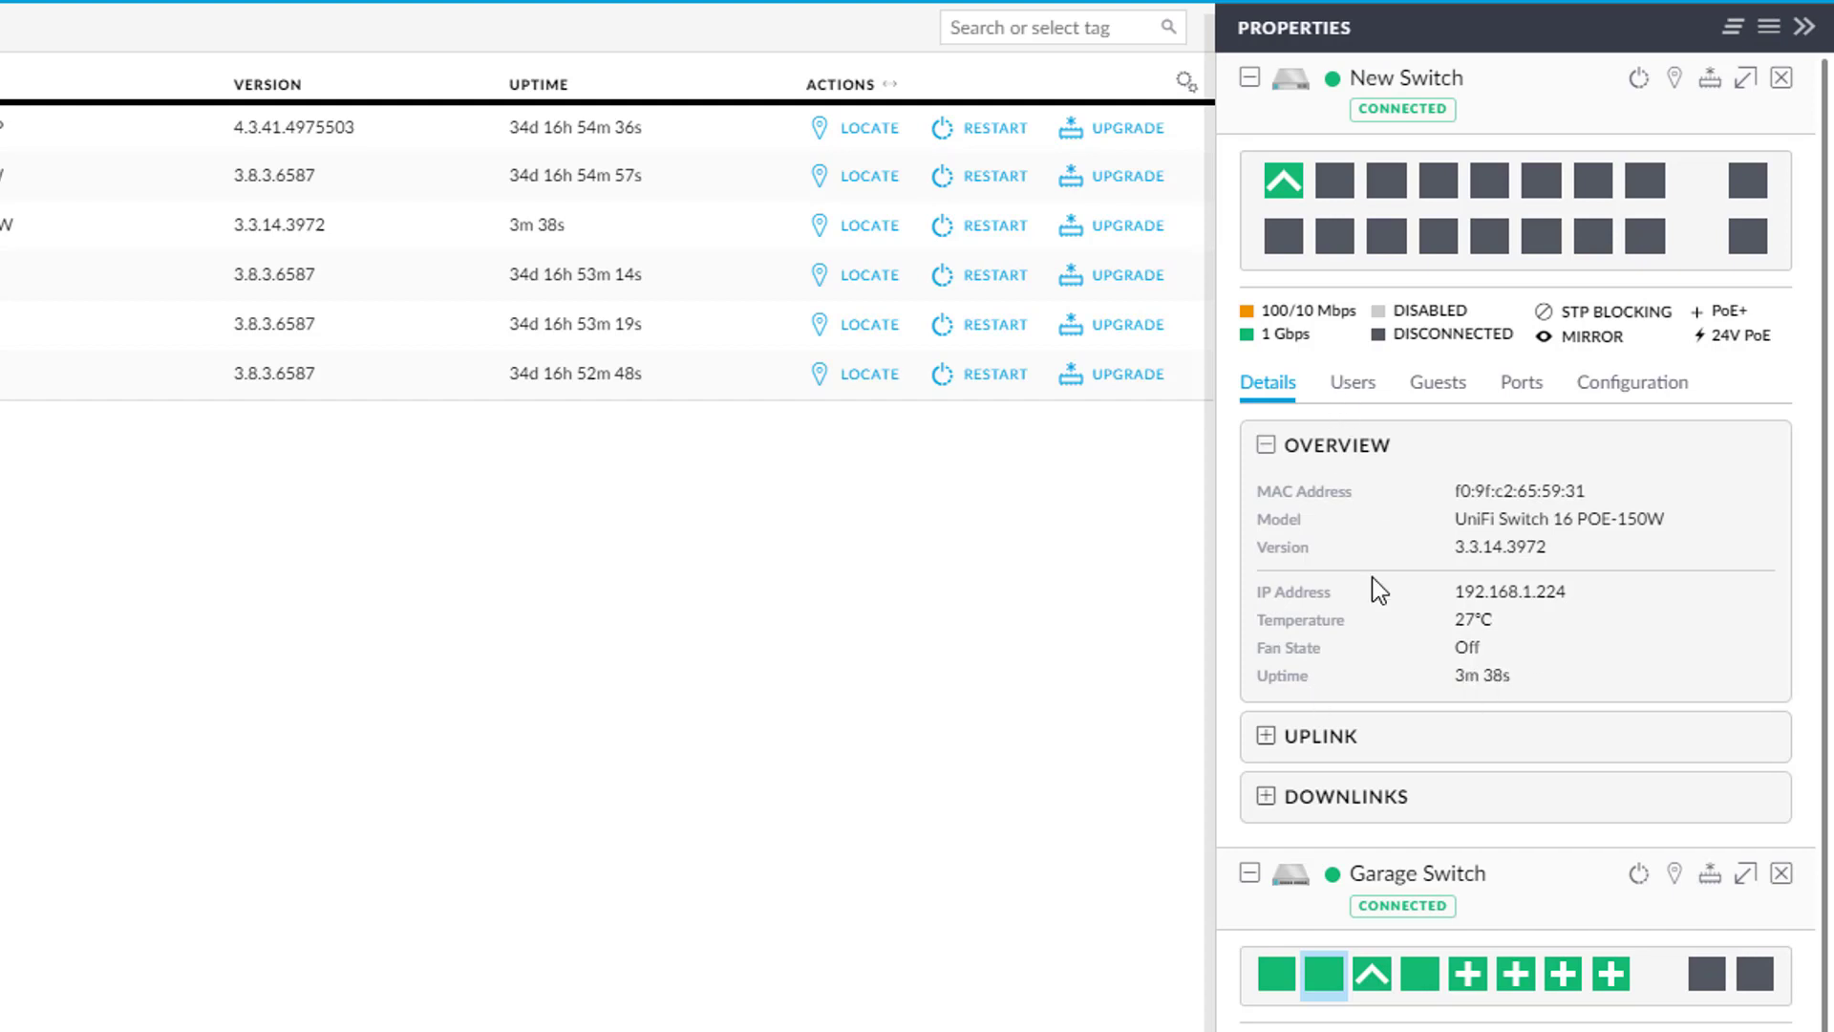
Step: Check New Switch's users, guests and ports, then review Port 1's PoE+ settings without saving
left_click(1350, 401)
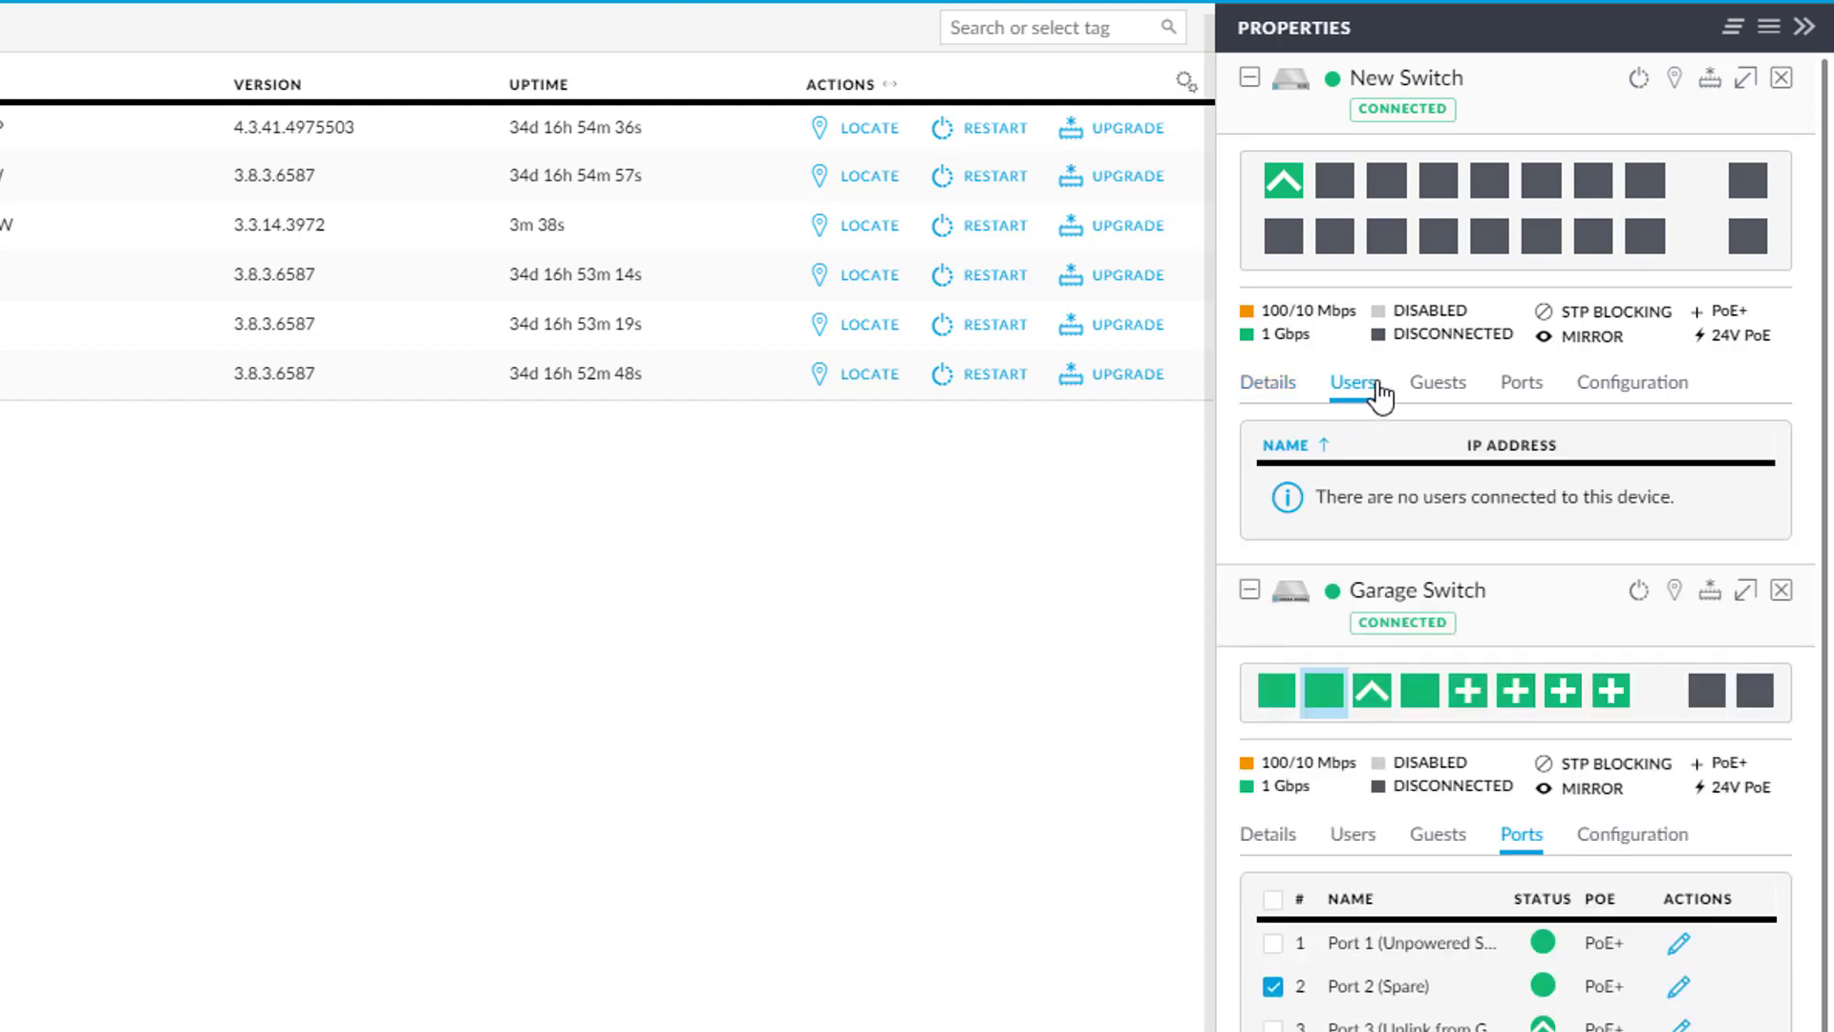
left_click(1442, 392)
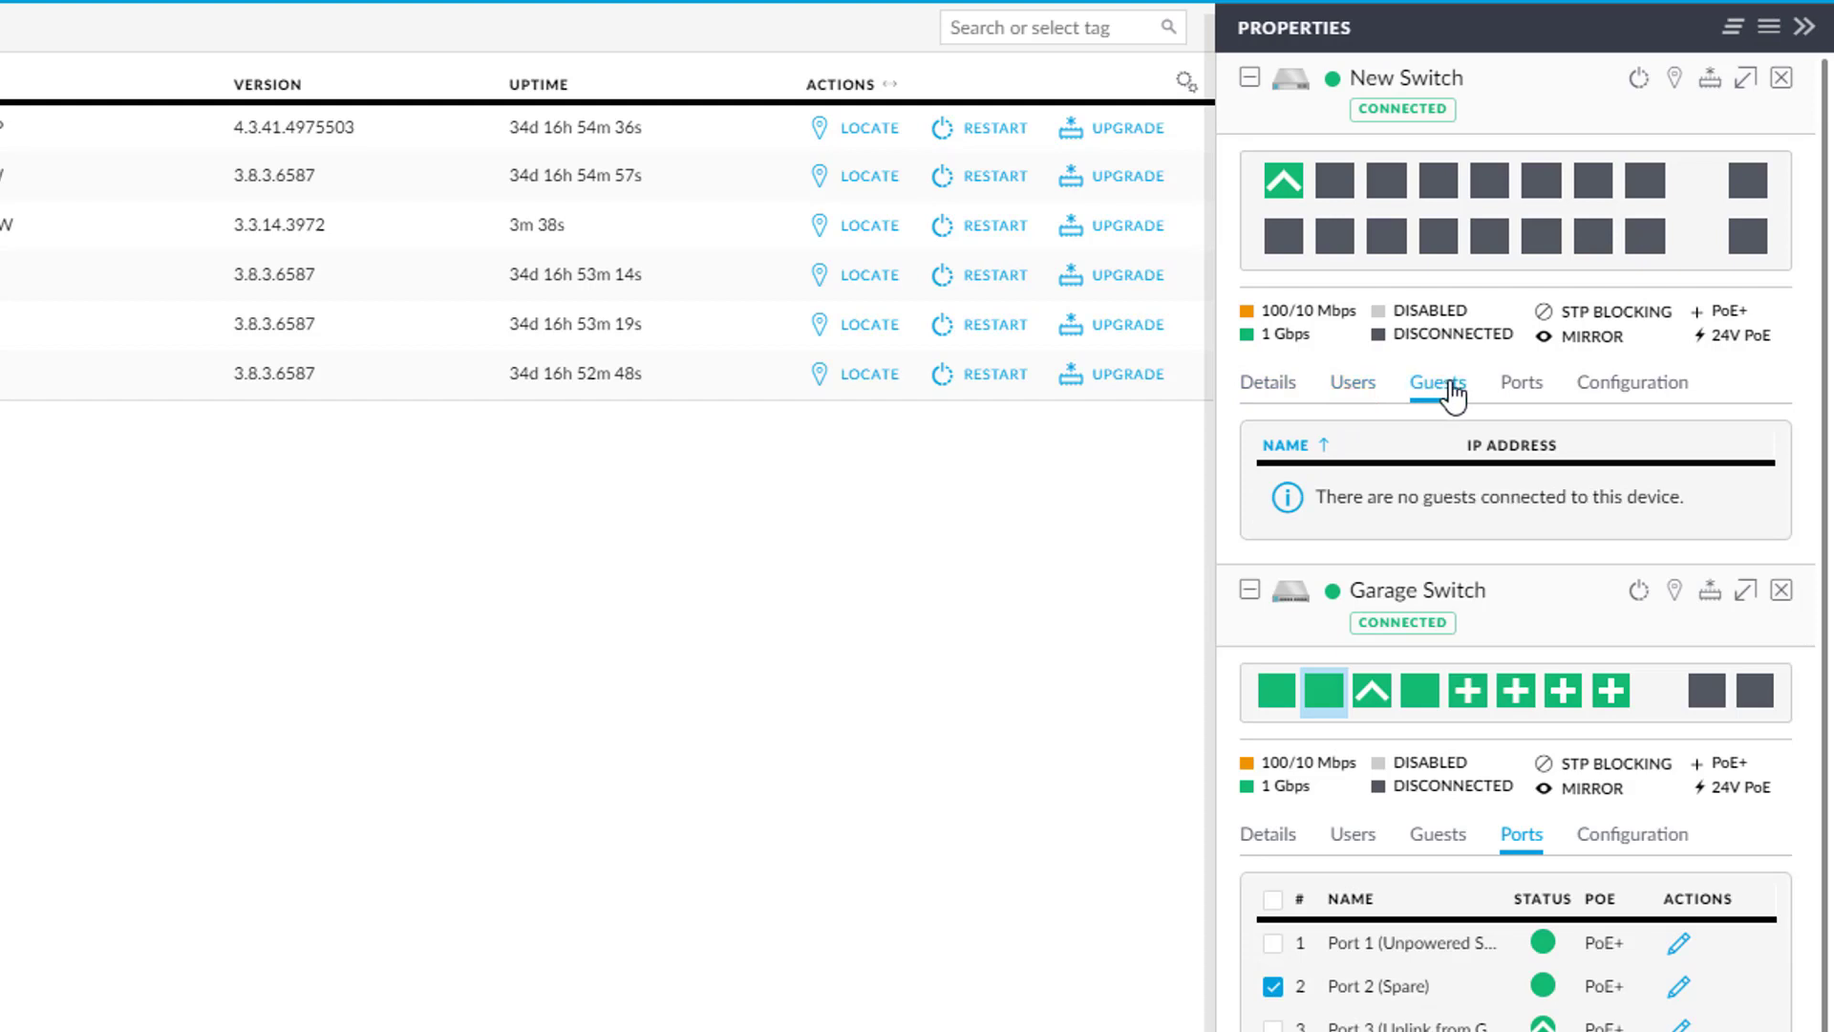
left_click(1507, 392)
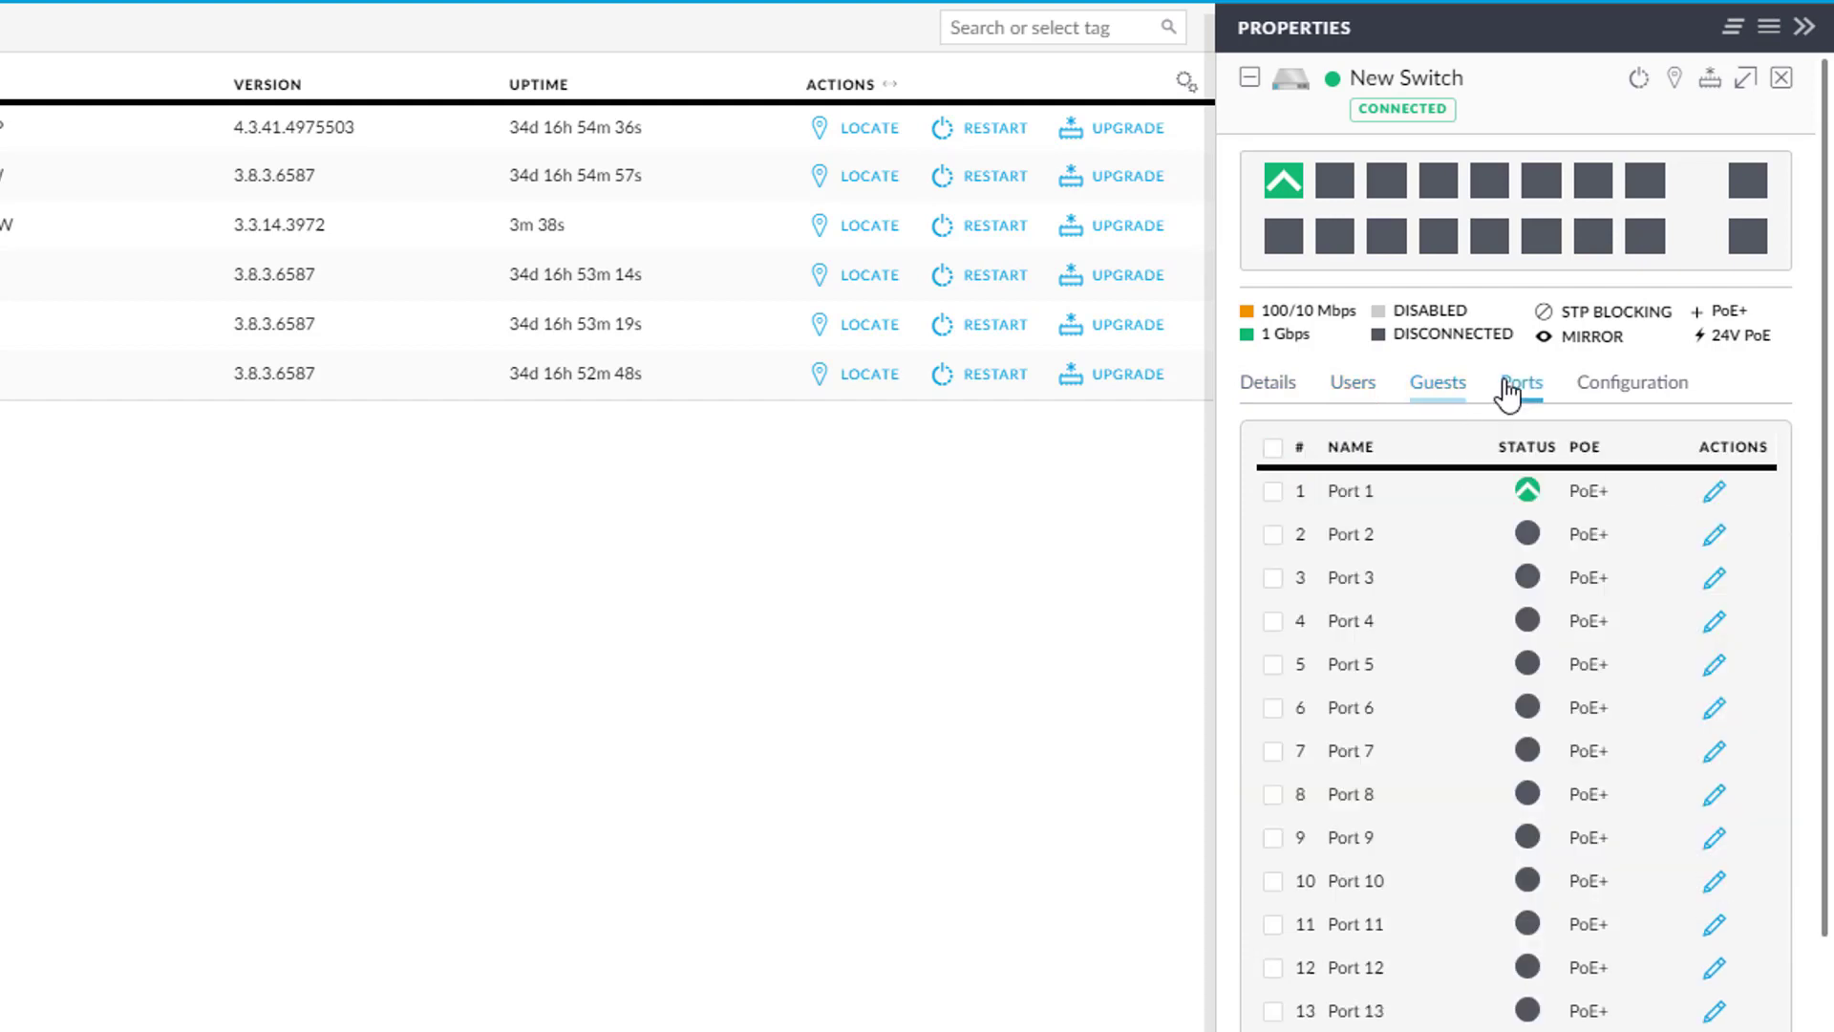
left_click(1717, 497)
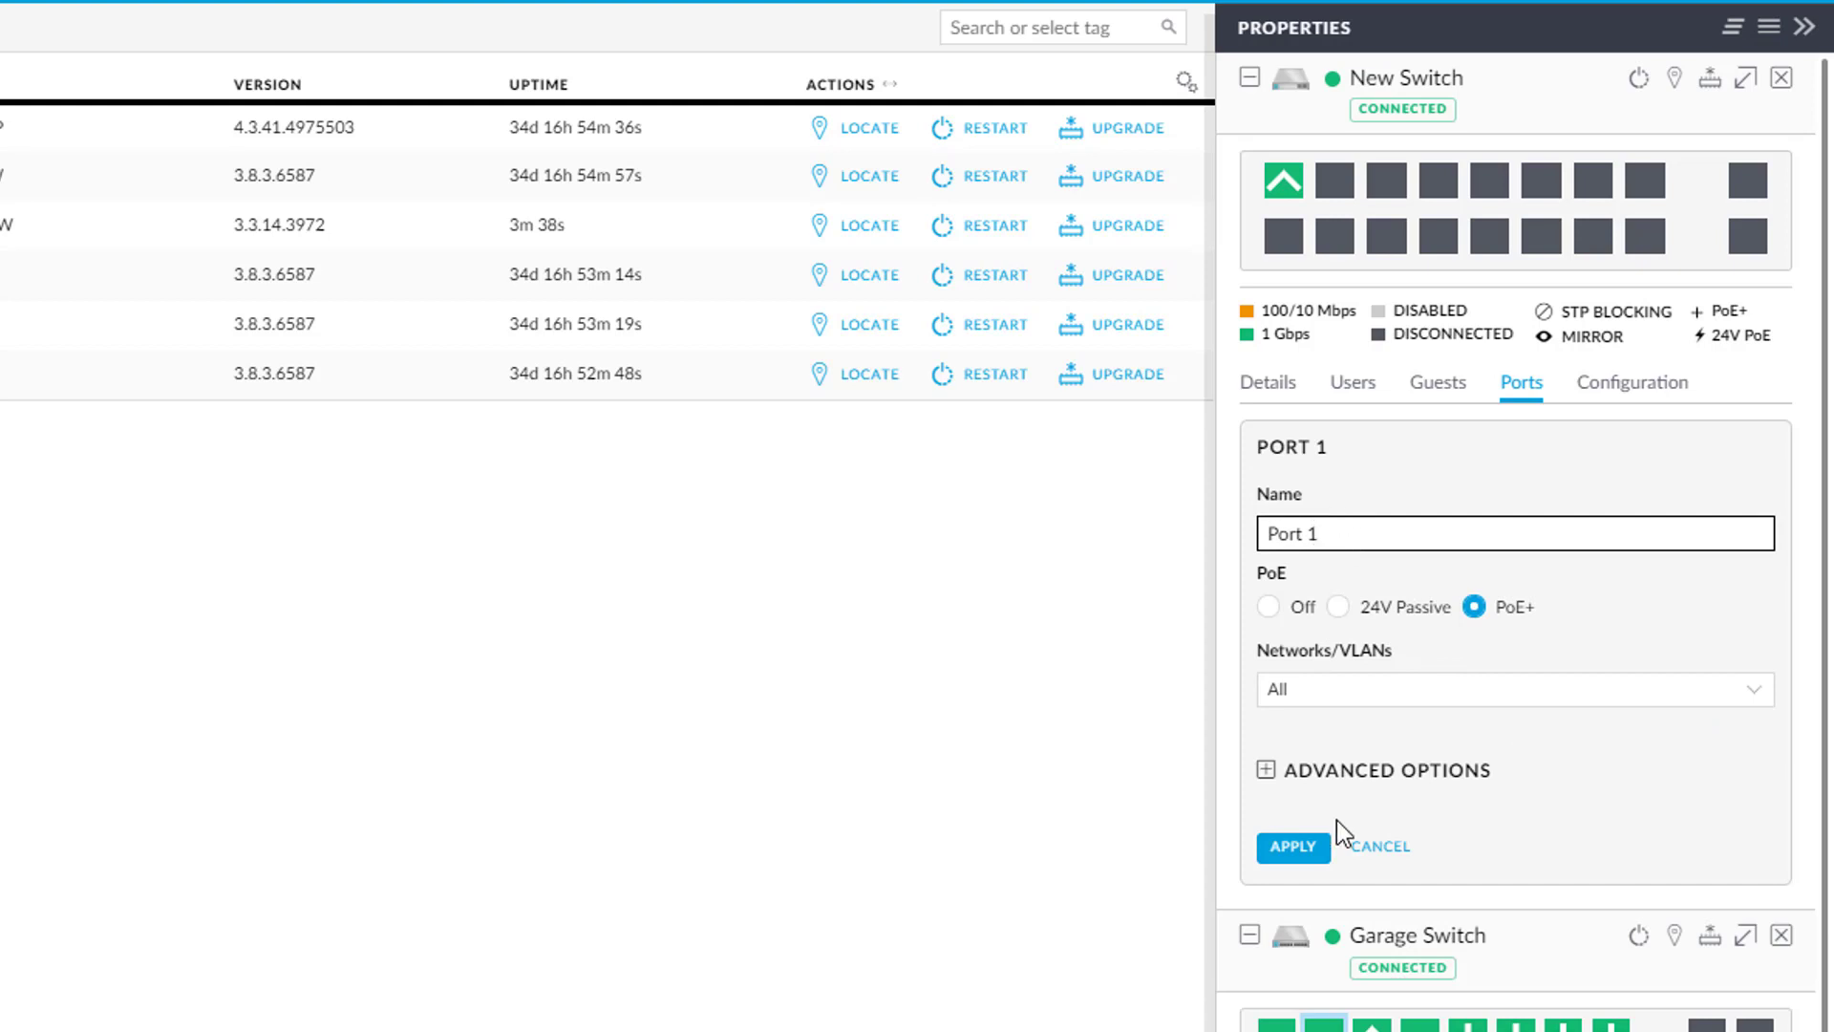
left_click(1385, 847)
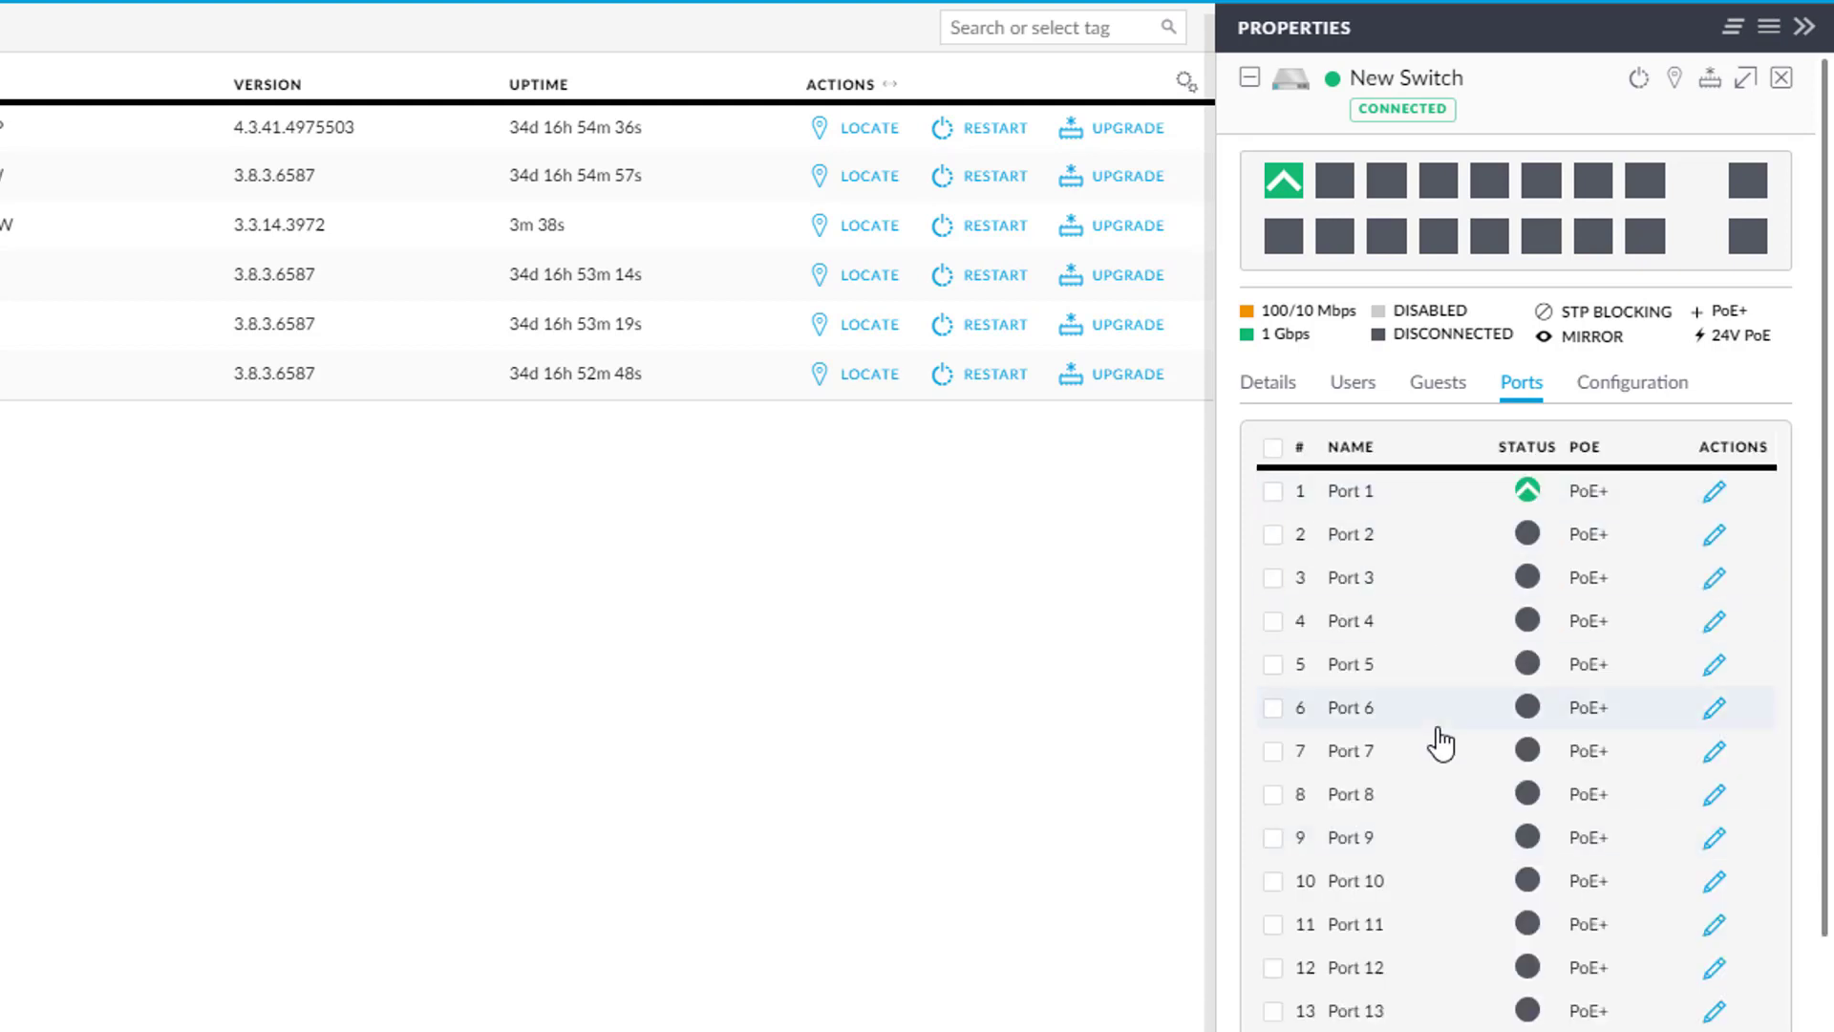
Step: Review New Switch's Services and Networks/VLANs settings: management VLAN LAN, RSTP, priority 32768
left_click(1661, 392)
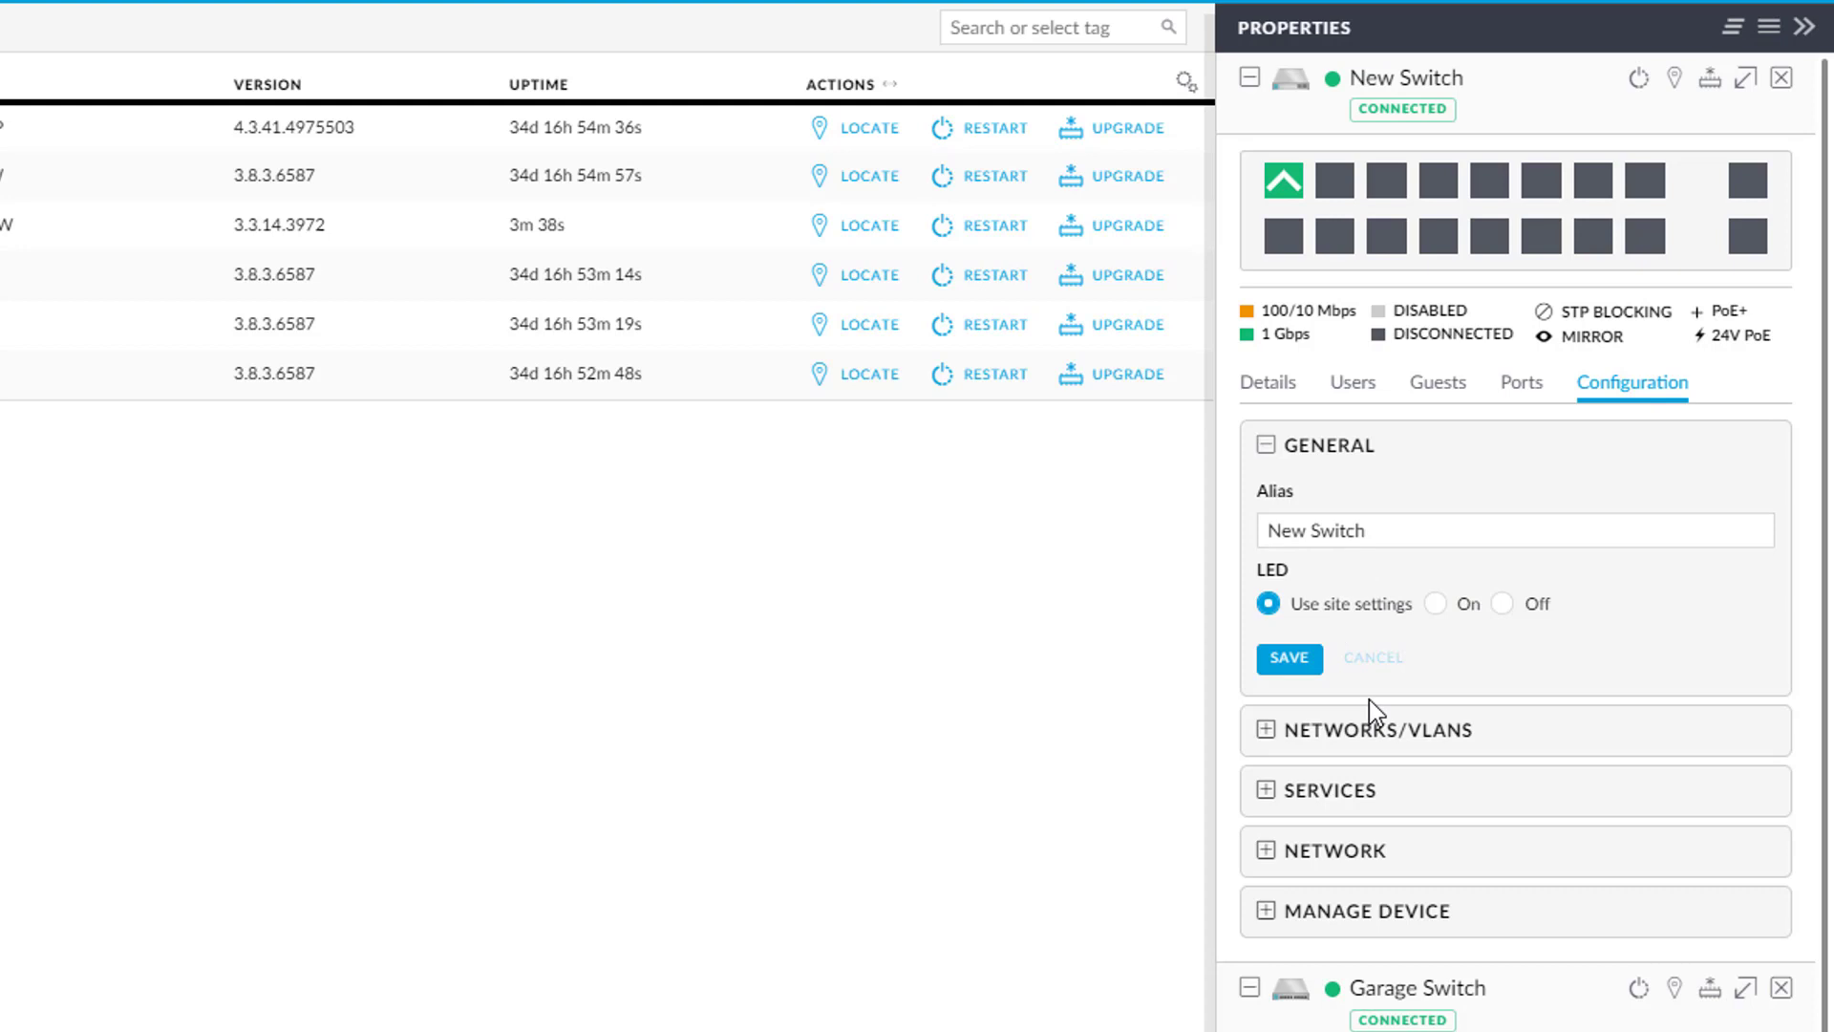
scroll(1372, 699, "down", 2)
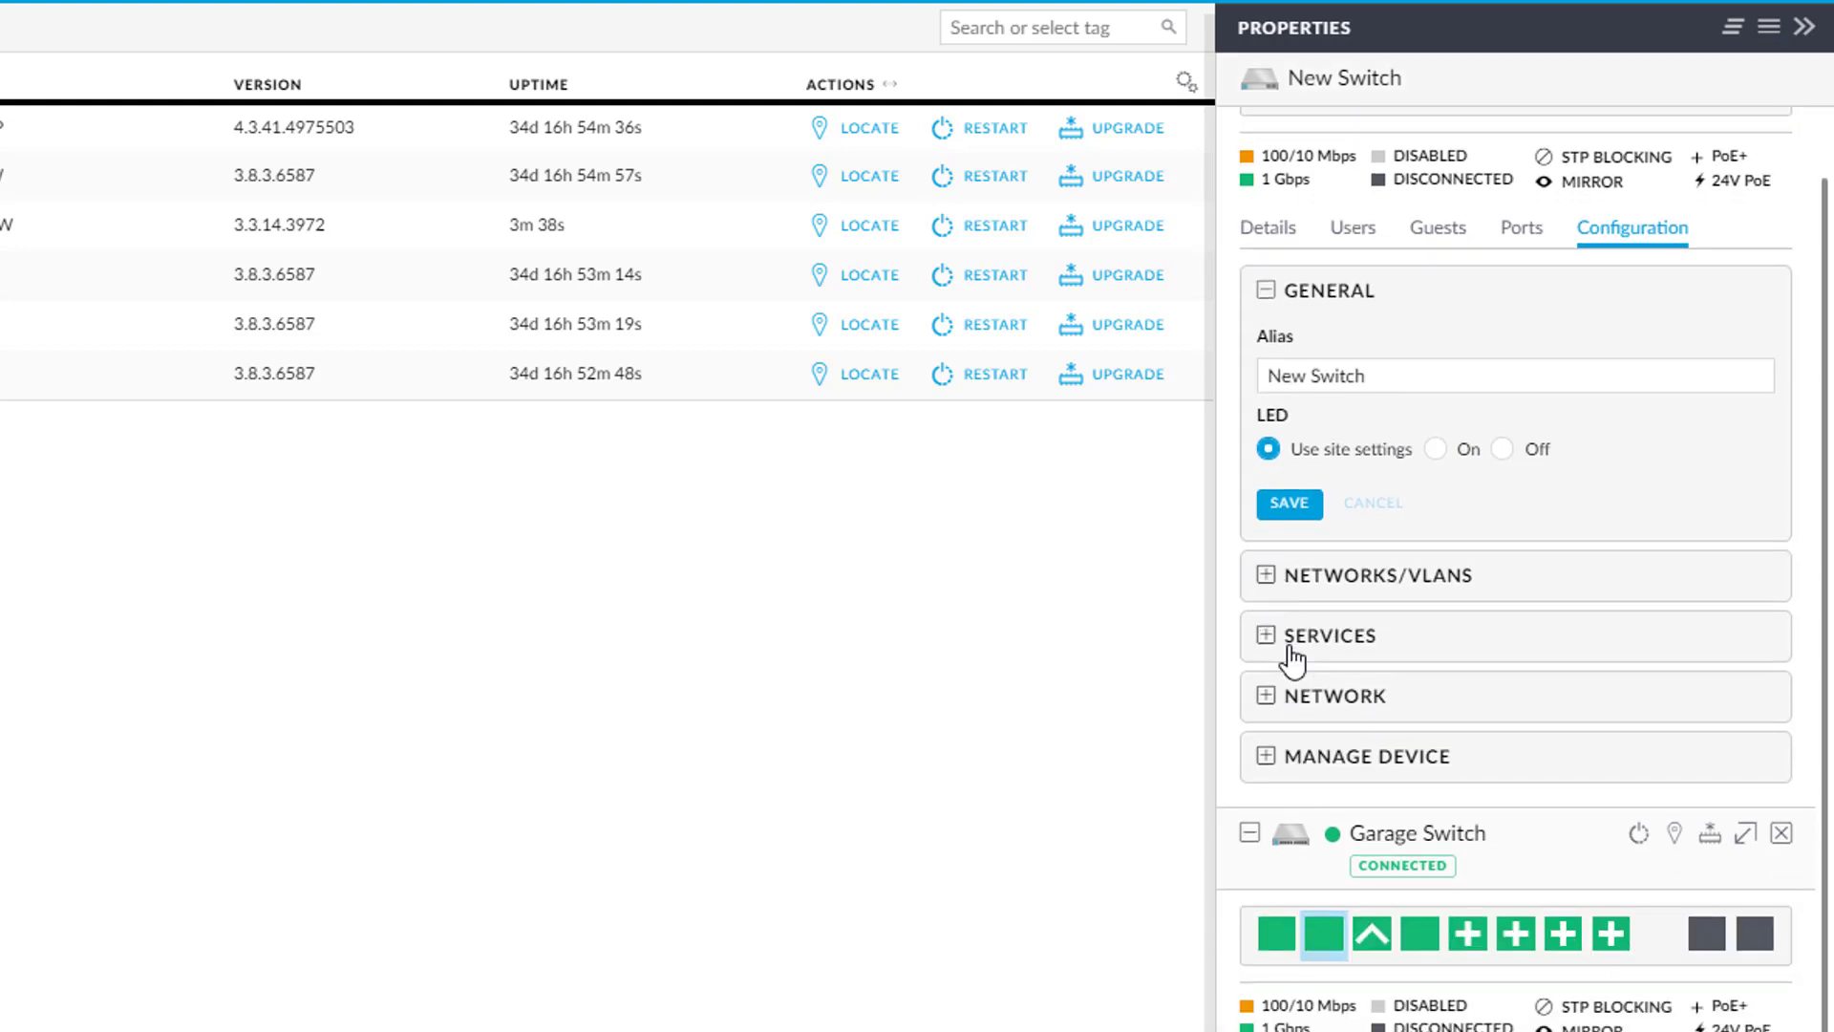
left_click(1270, 639)
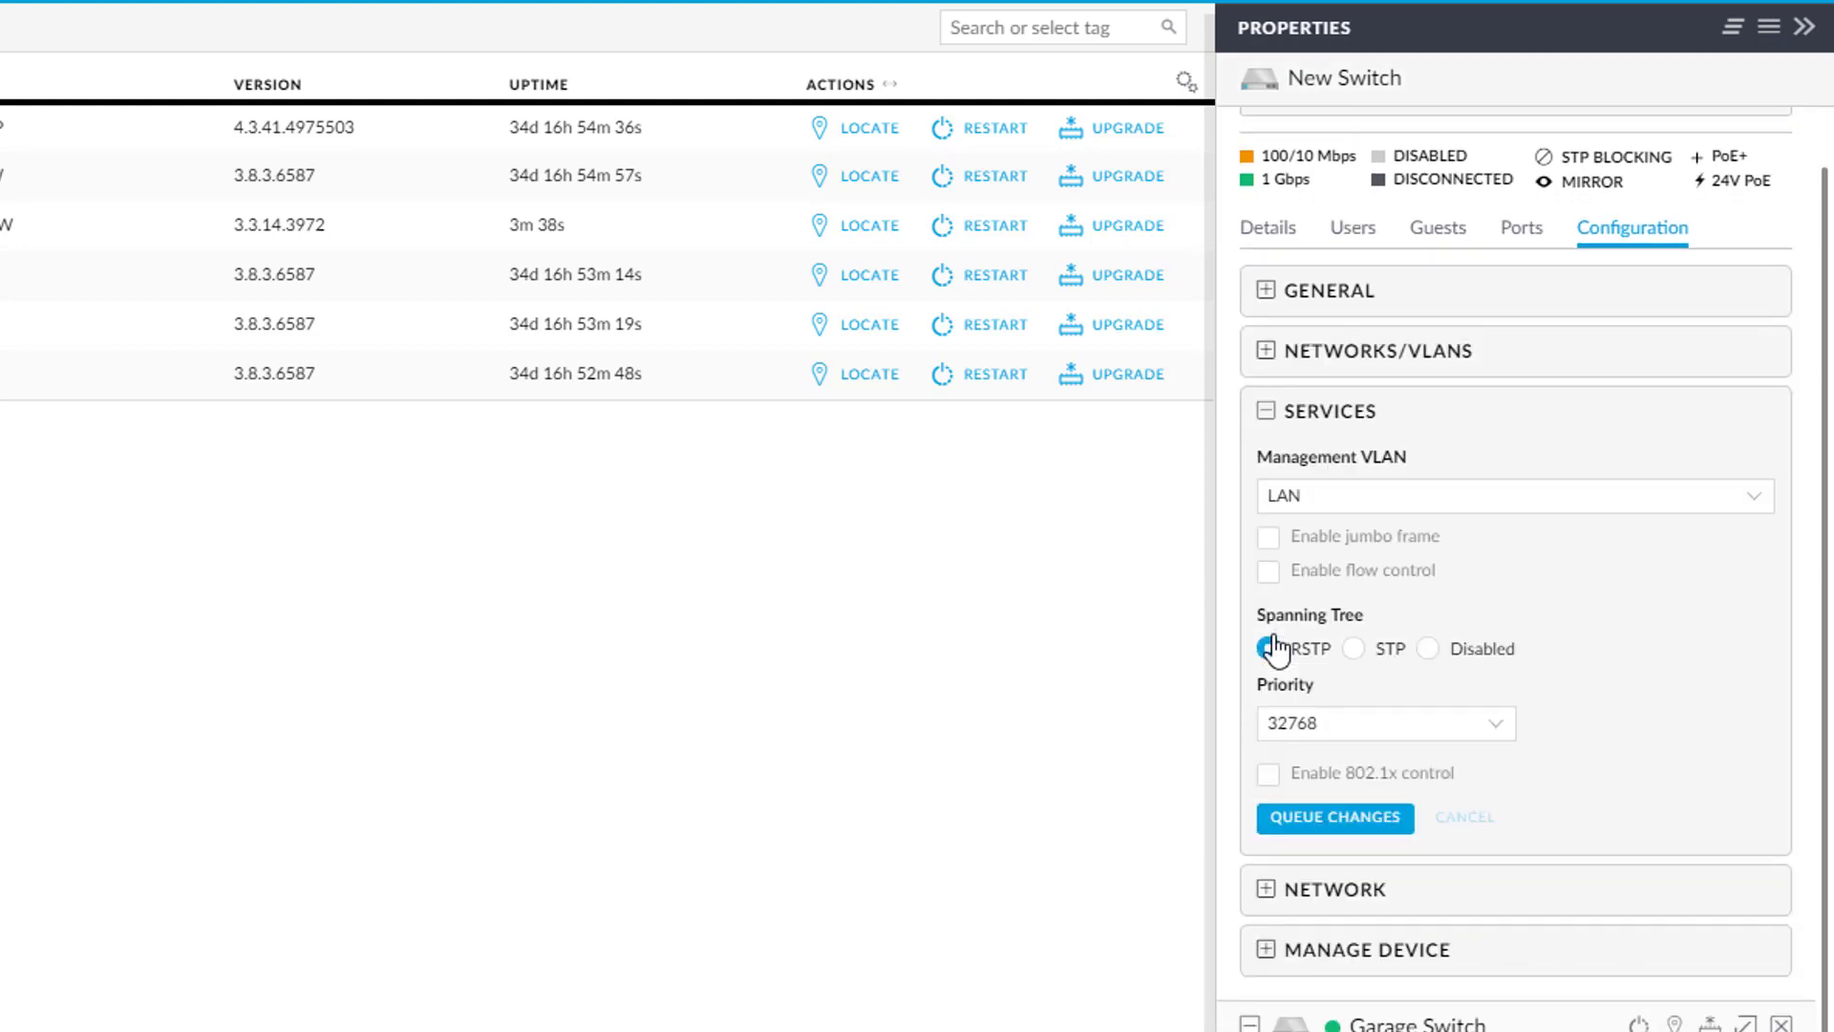
left_click(1270, 356)
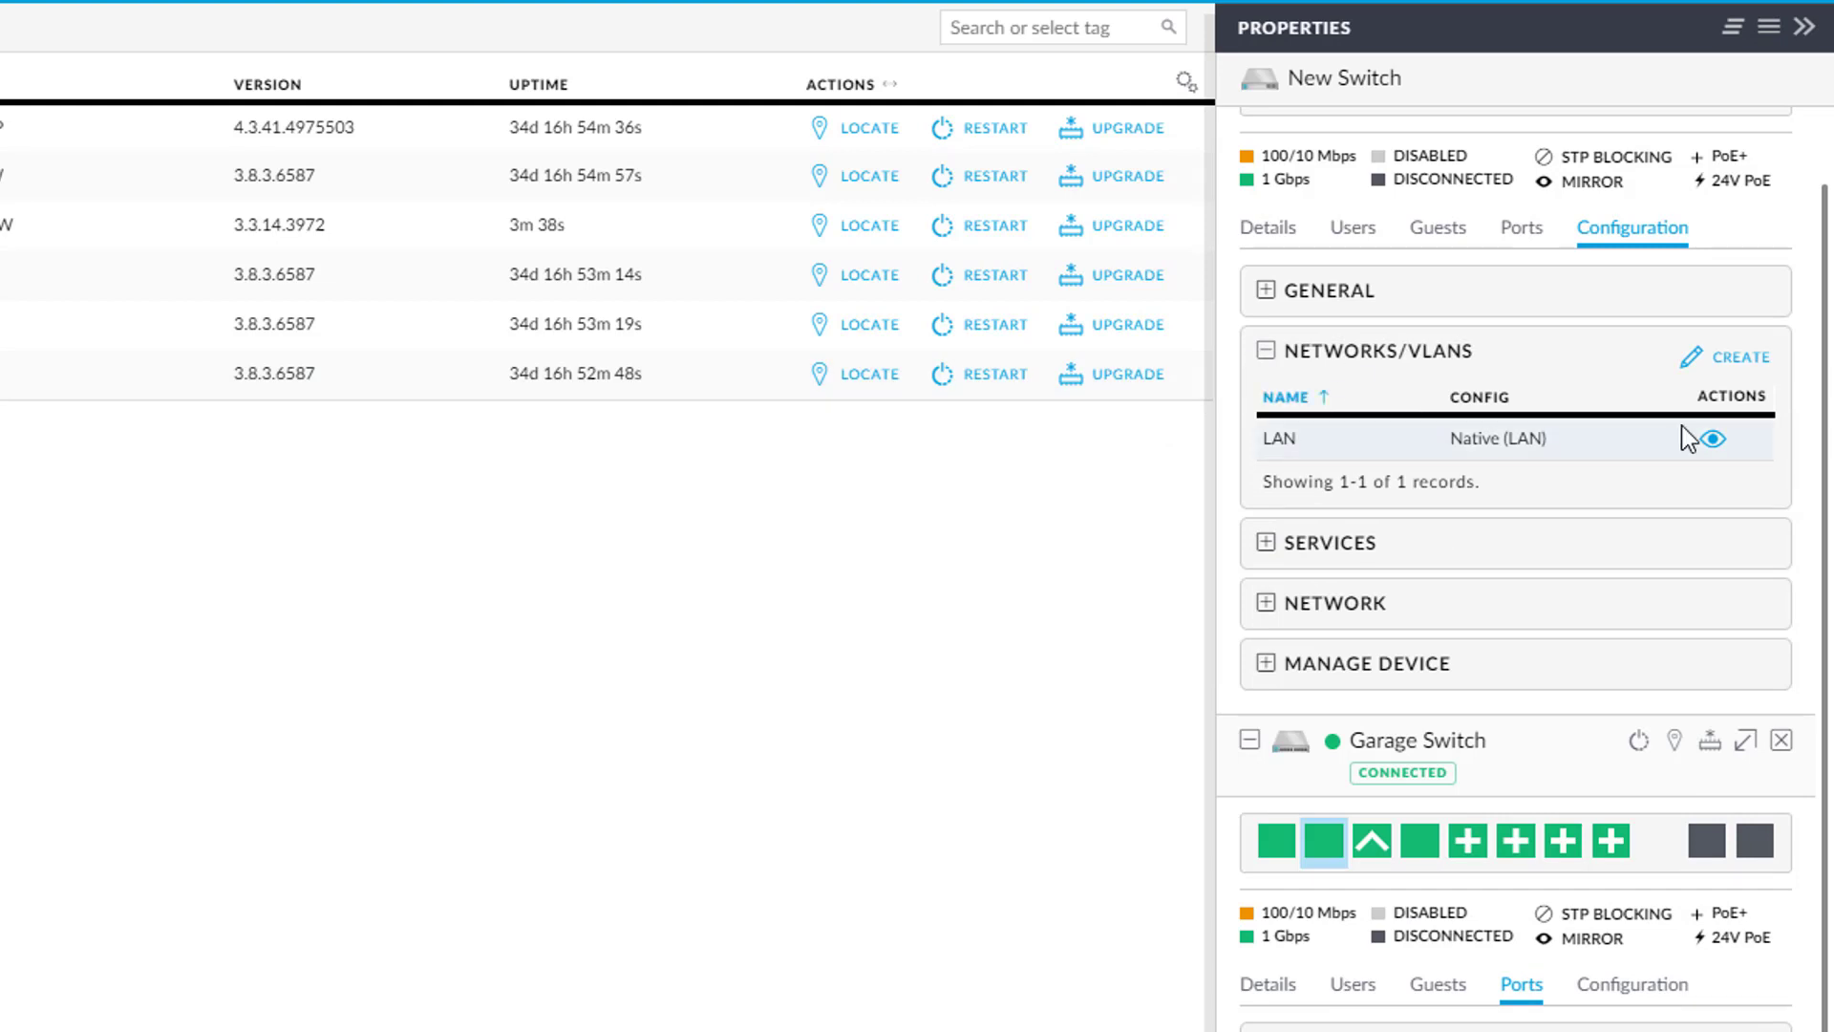
left_click(1278, 547)
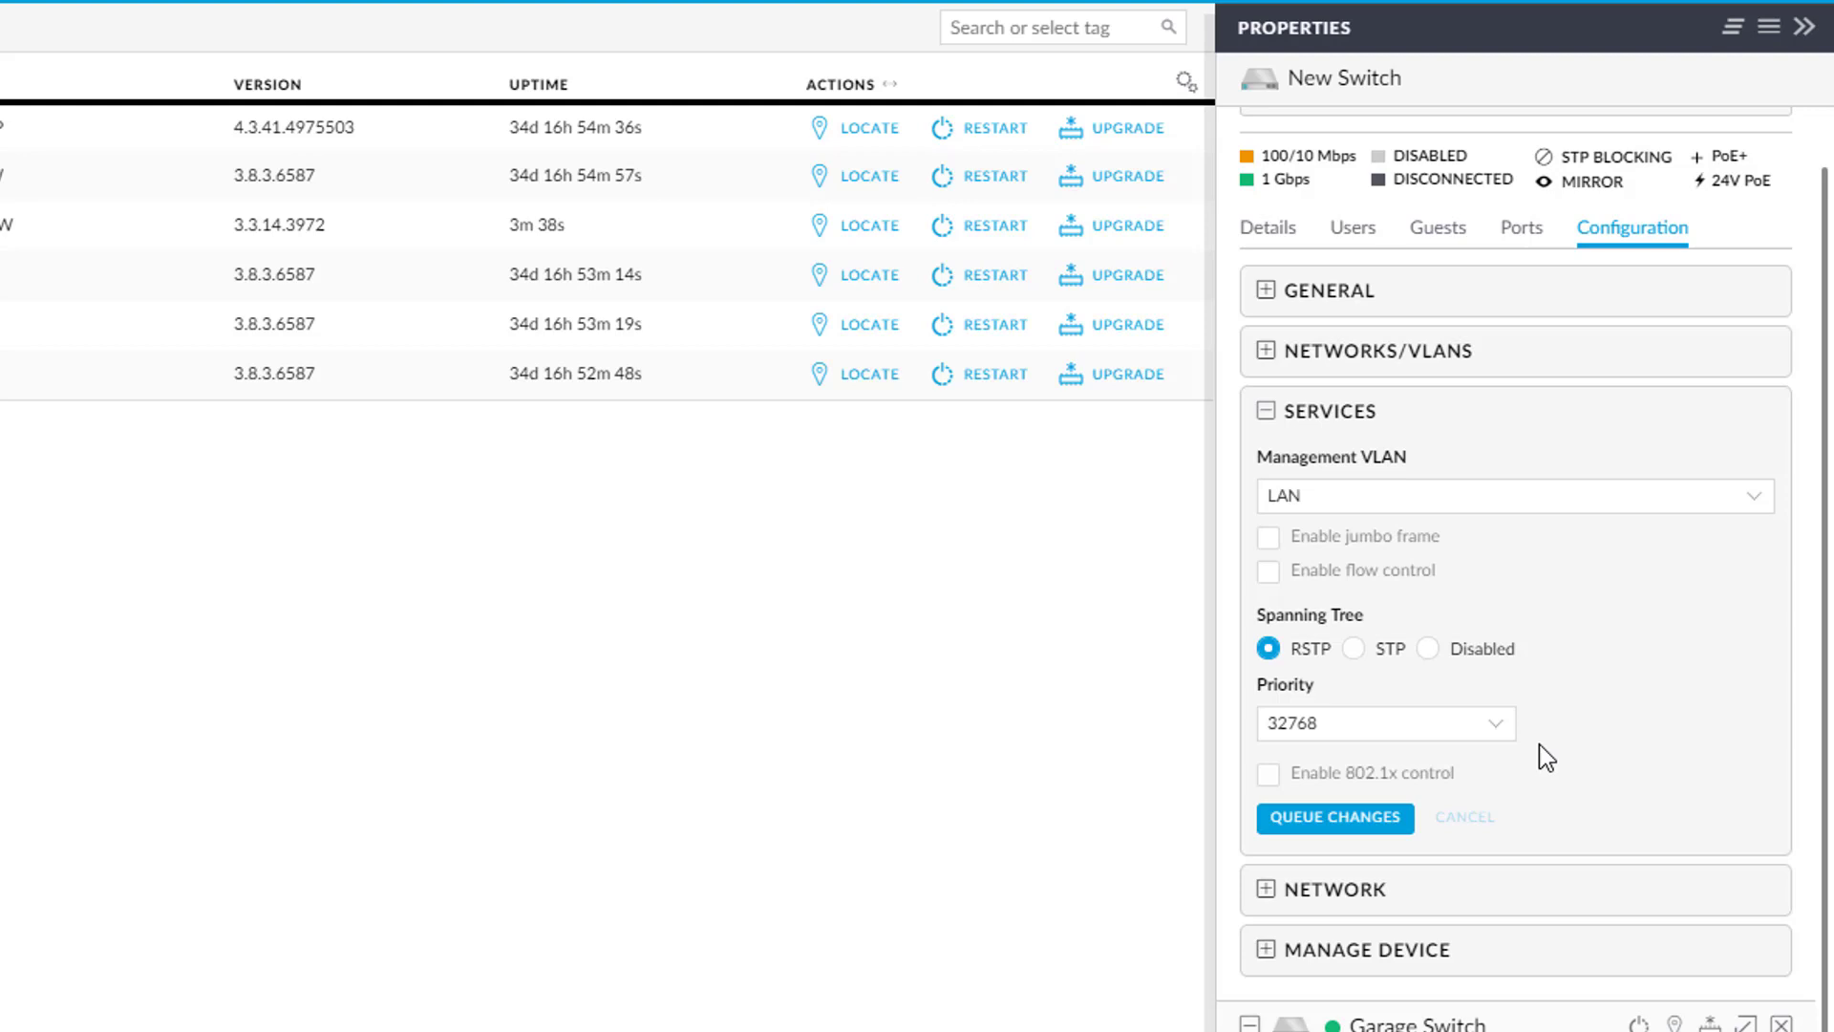
Step: Review New Switch's DHCP network and Manage Device options, then collapse the Manage Device section
scroll(1539, 753, "down", 2)
left_click(1271, 736)
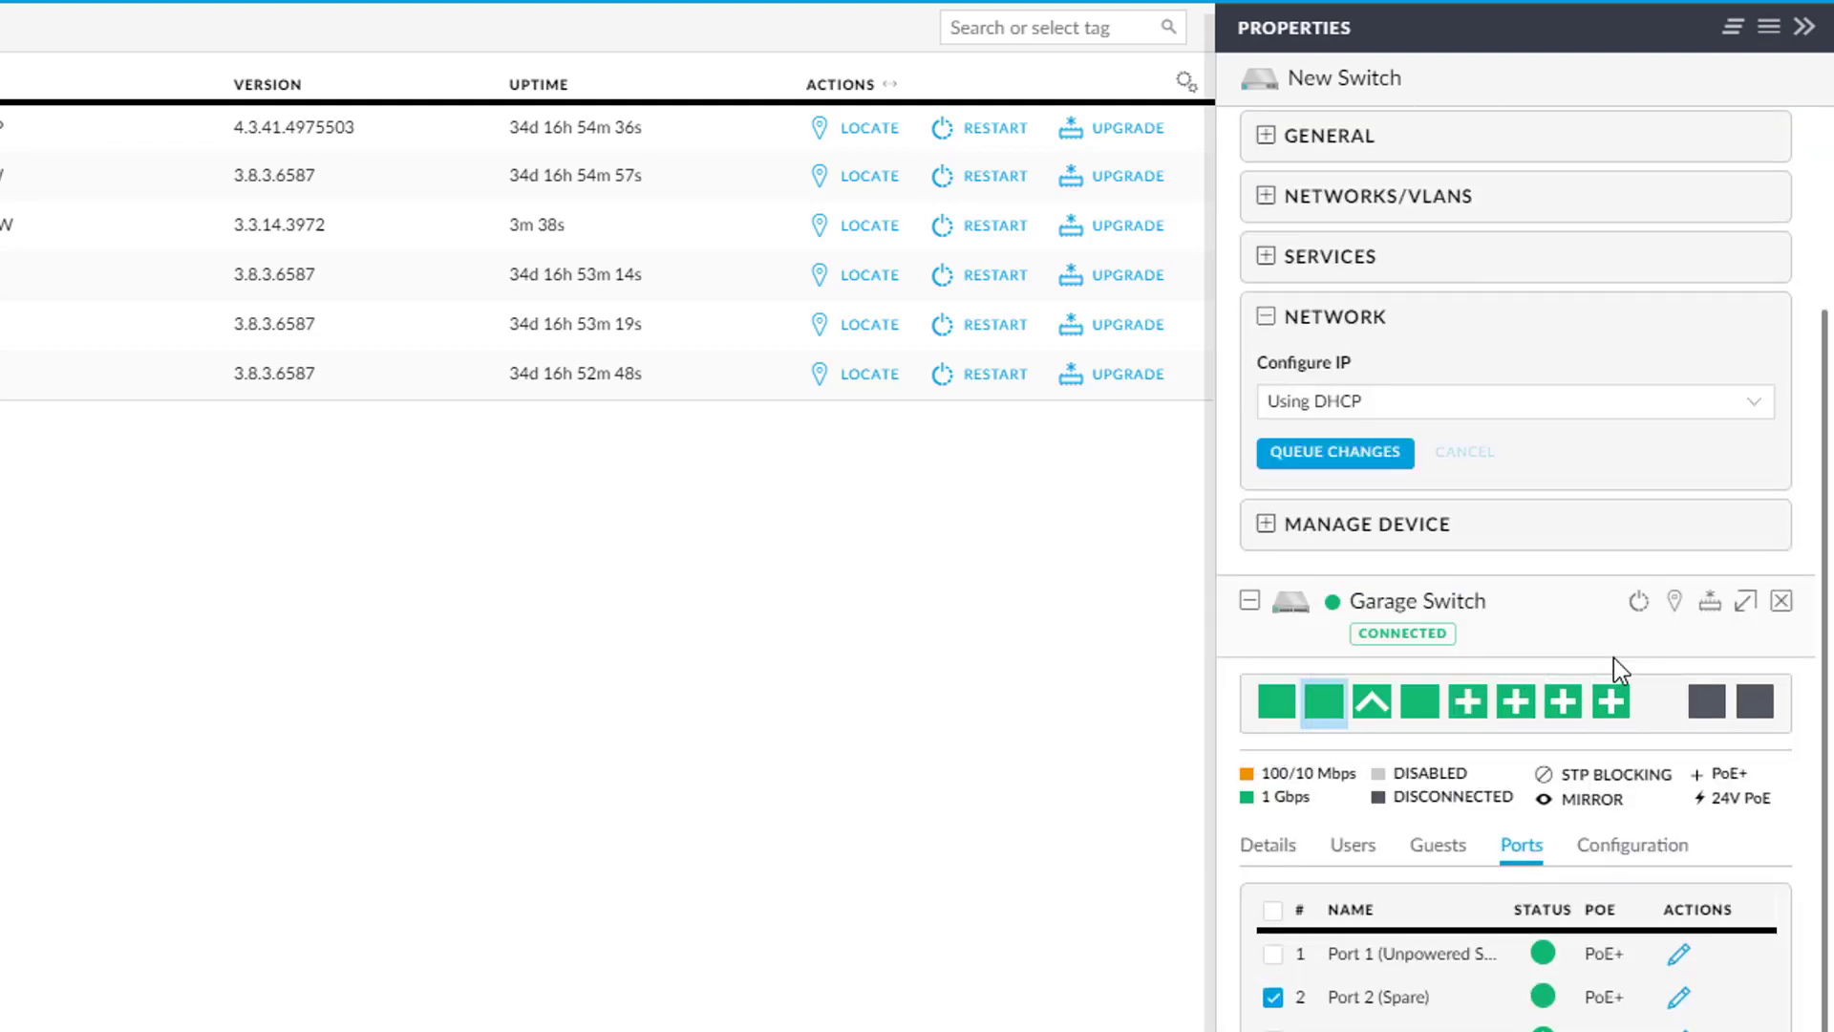
scroll(1326, 614, "up", 4)
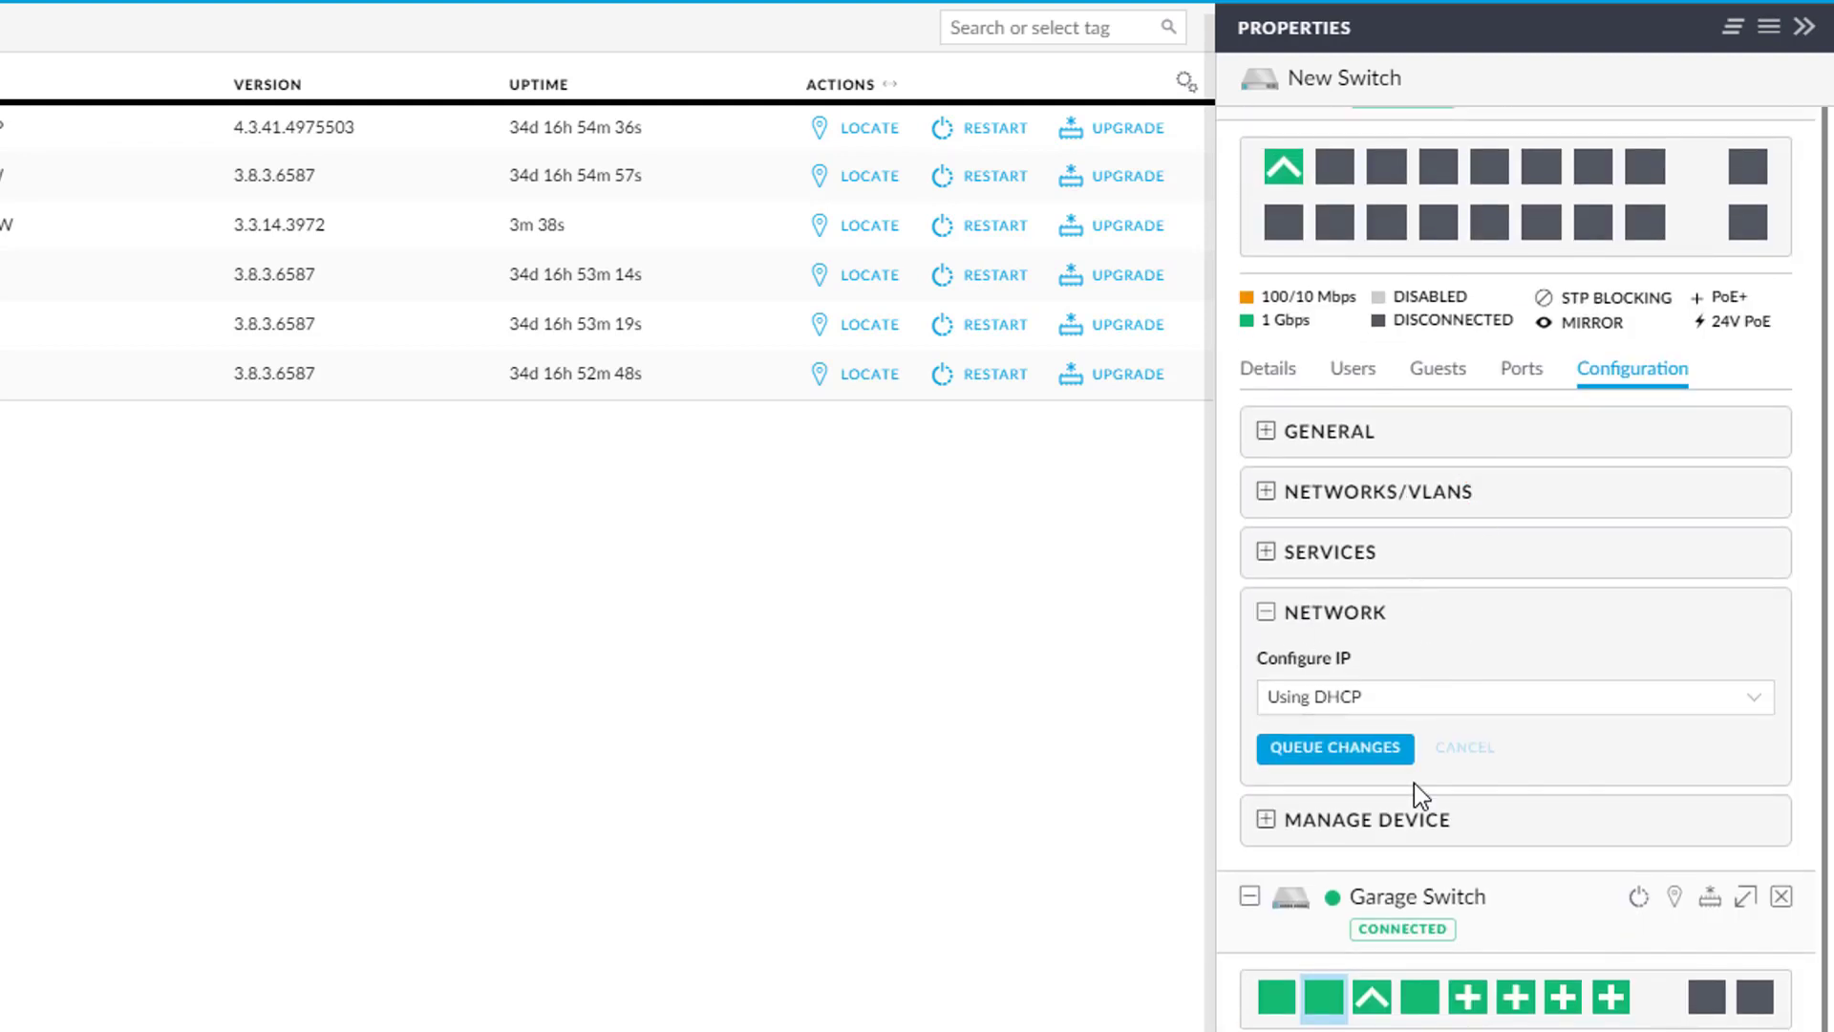
left_click(1285, 823)
scroll(1637, 807, "down", 3)
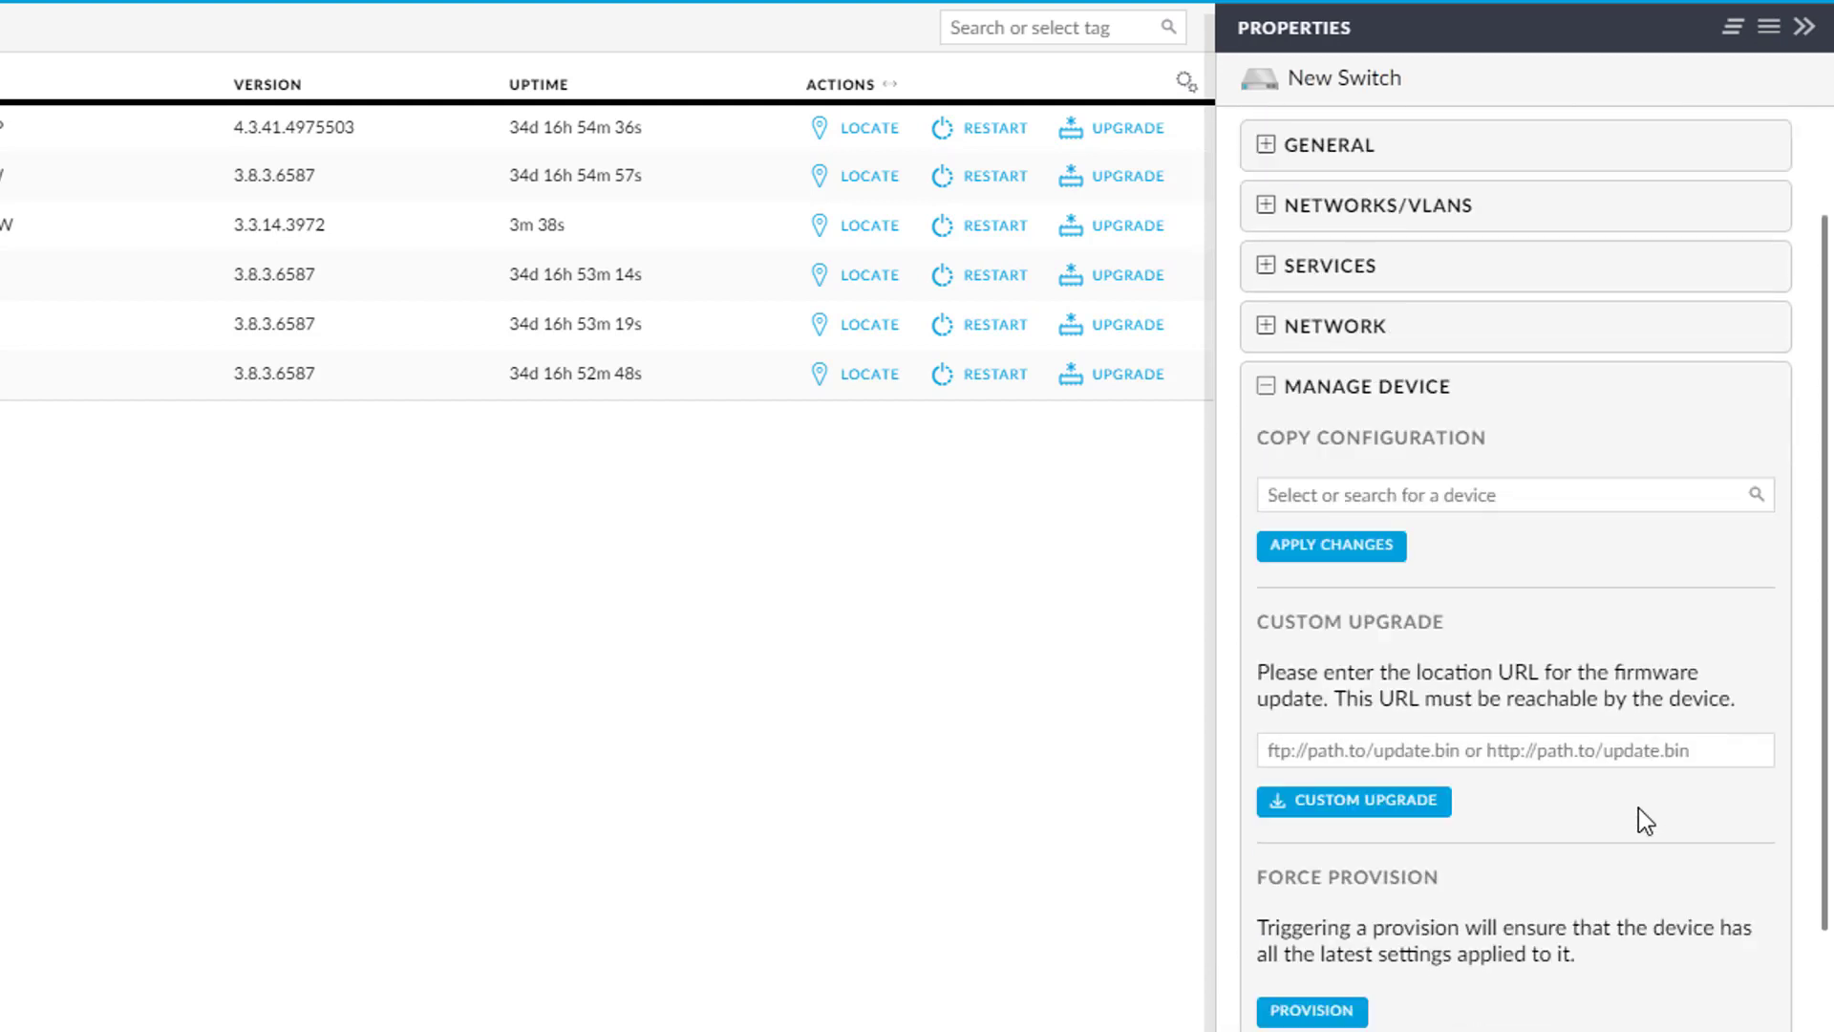
scroll(1643, 806, "down", 4)
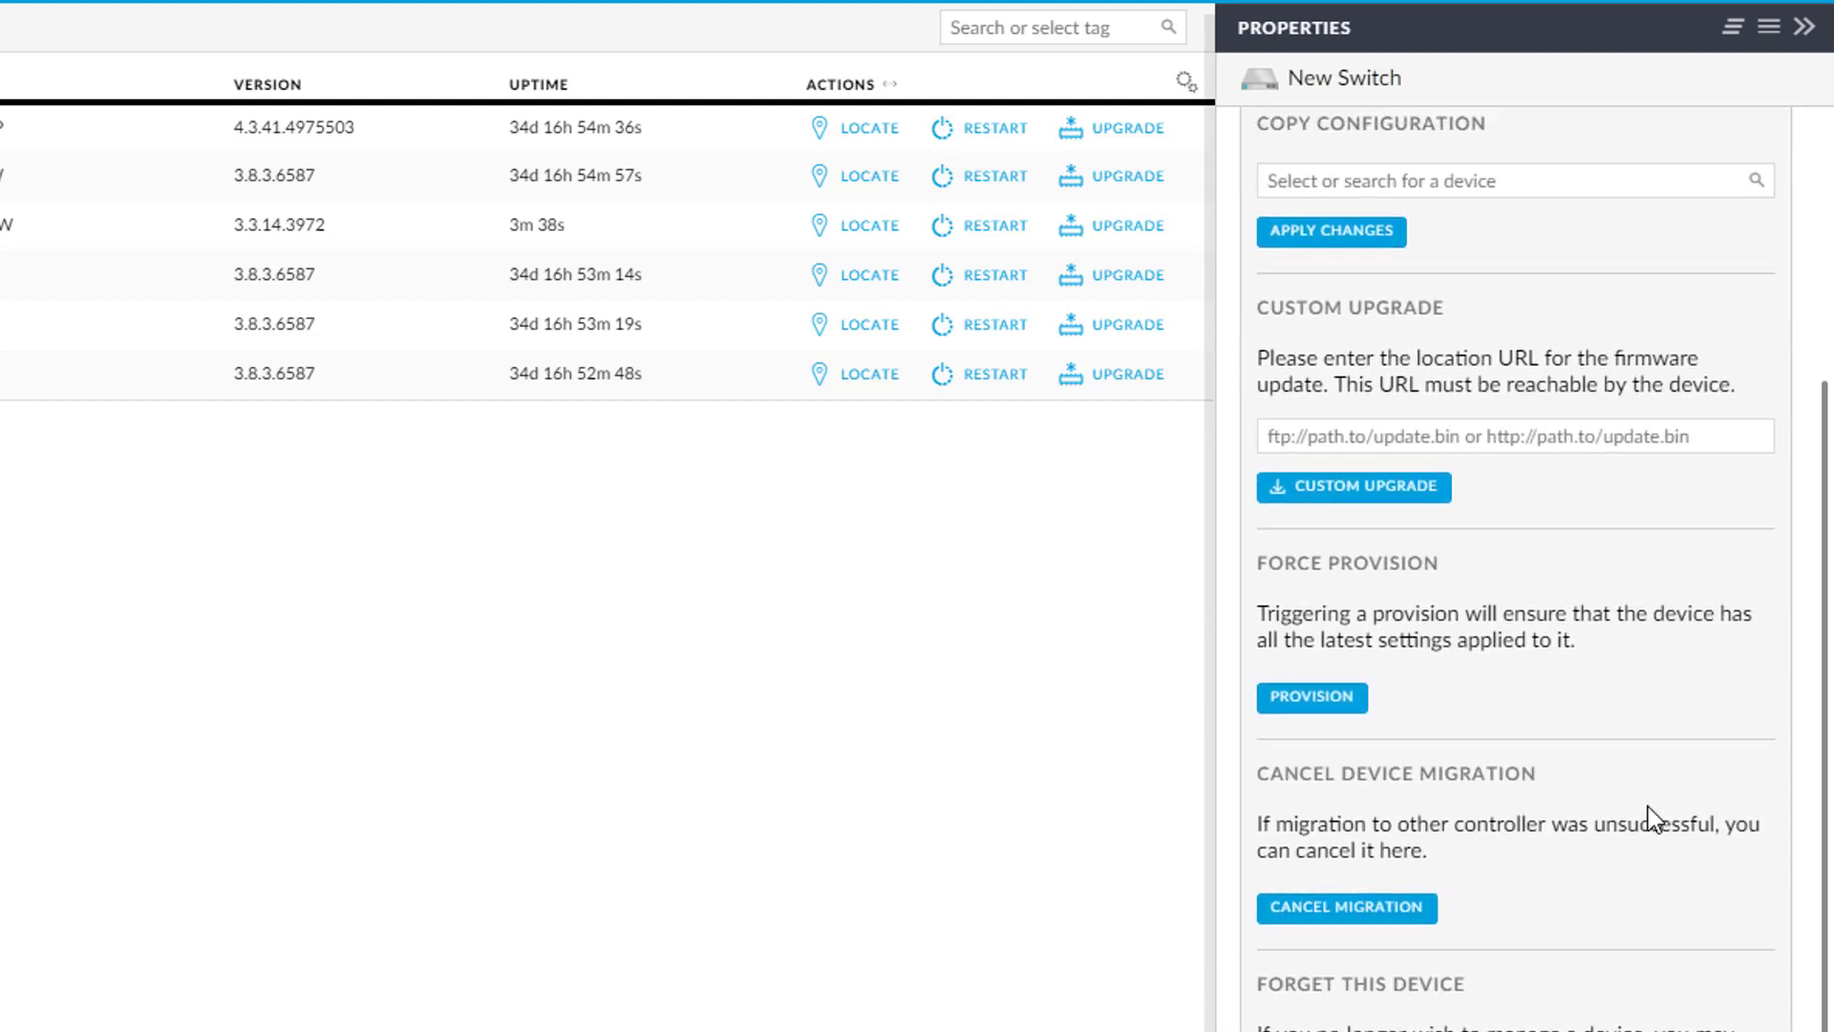
scroll(1648, 806, "up", 3)
scroll(1648, 806, "down", 2)
scroll(1648, 806, "up", 2)
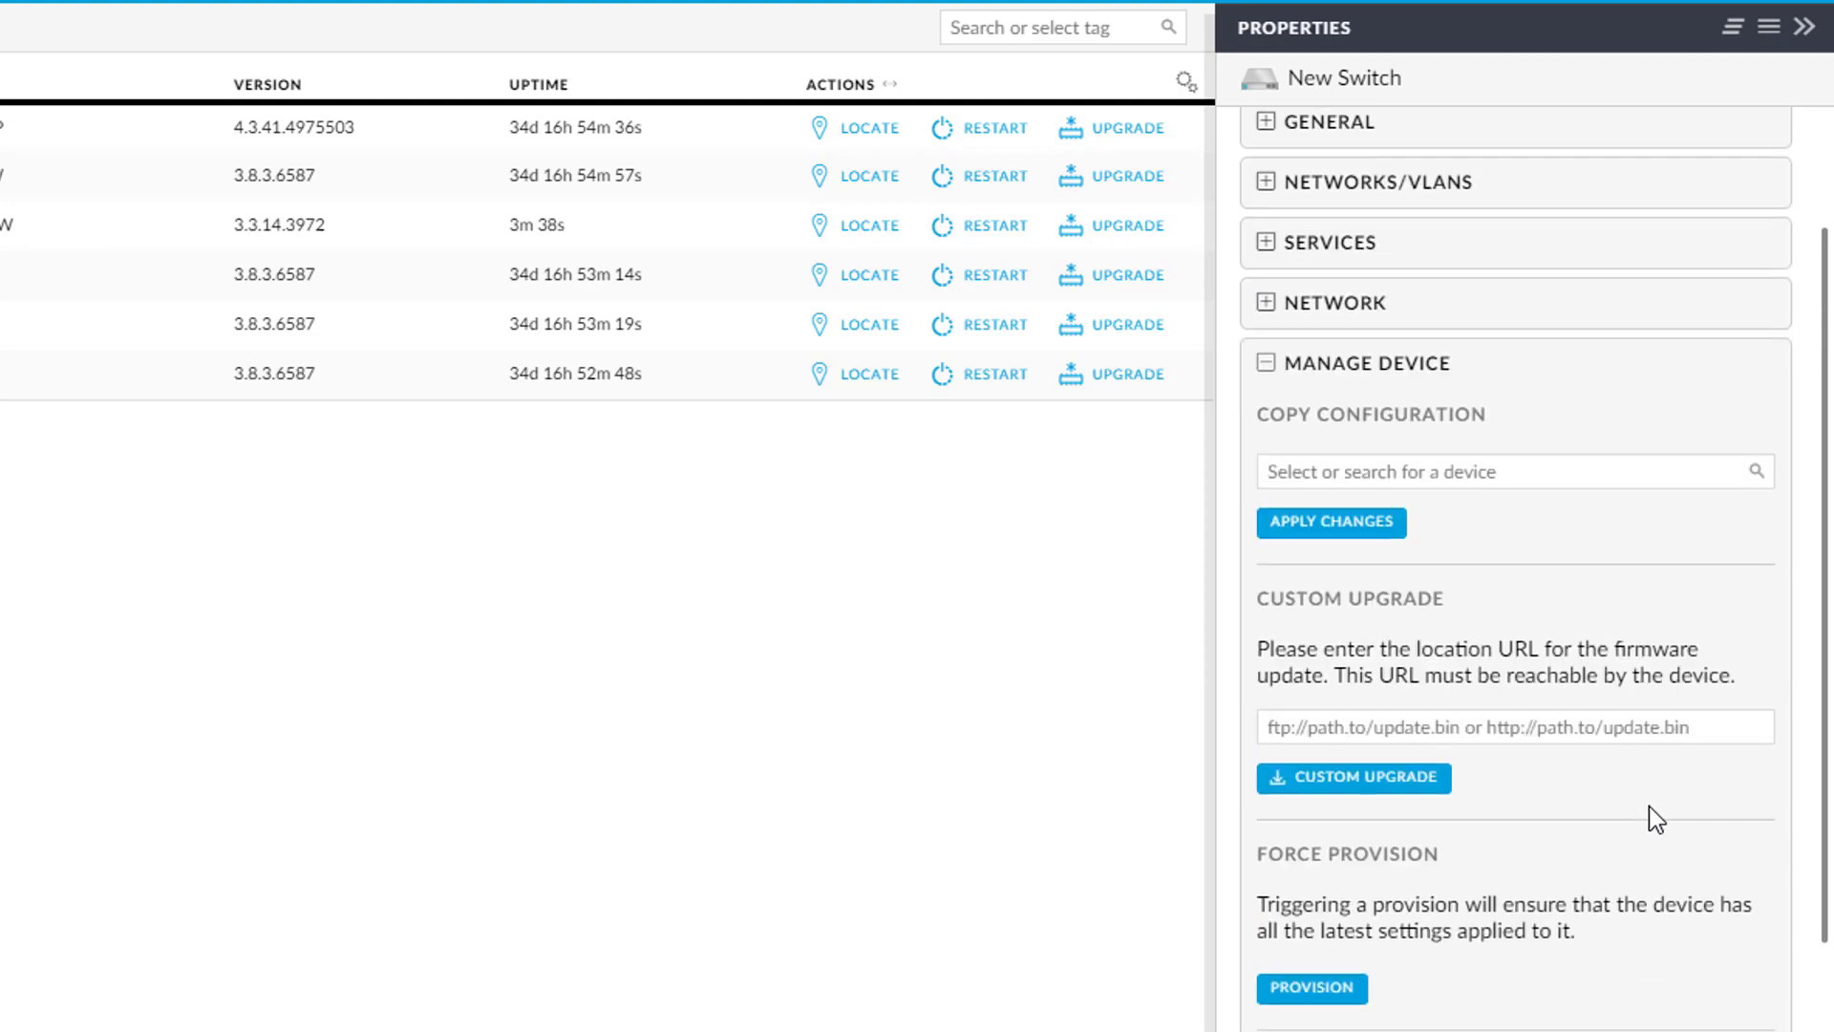
scroll(1650, 806, "down", 3)
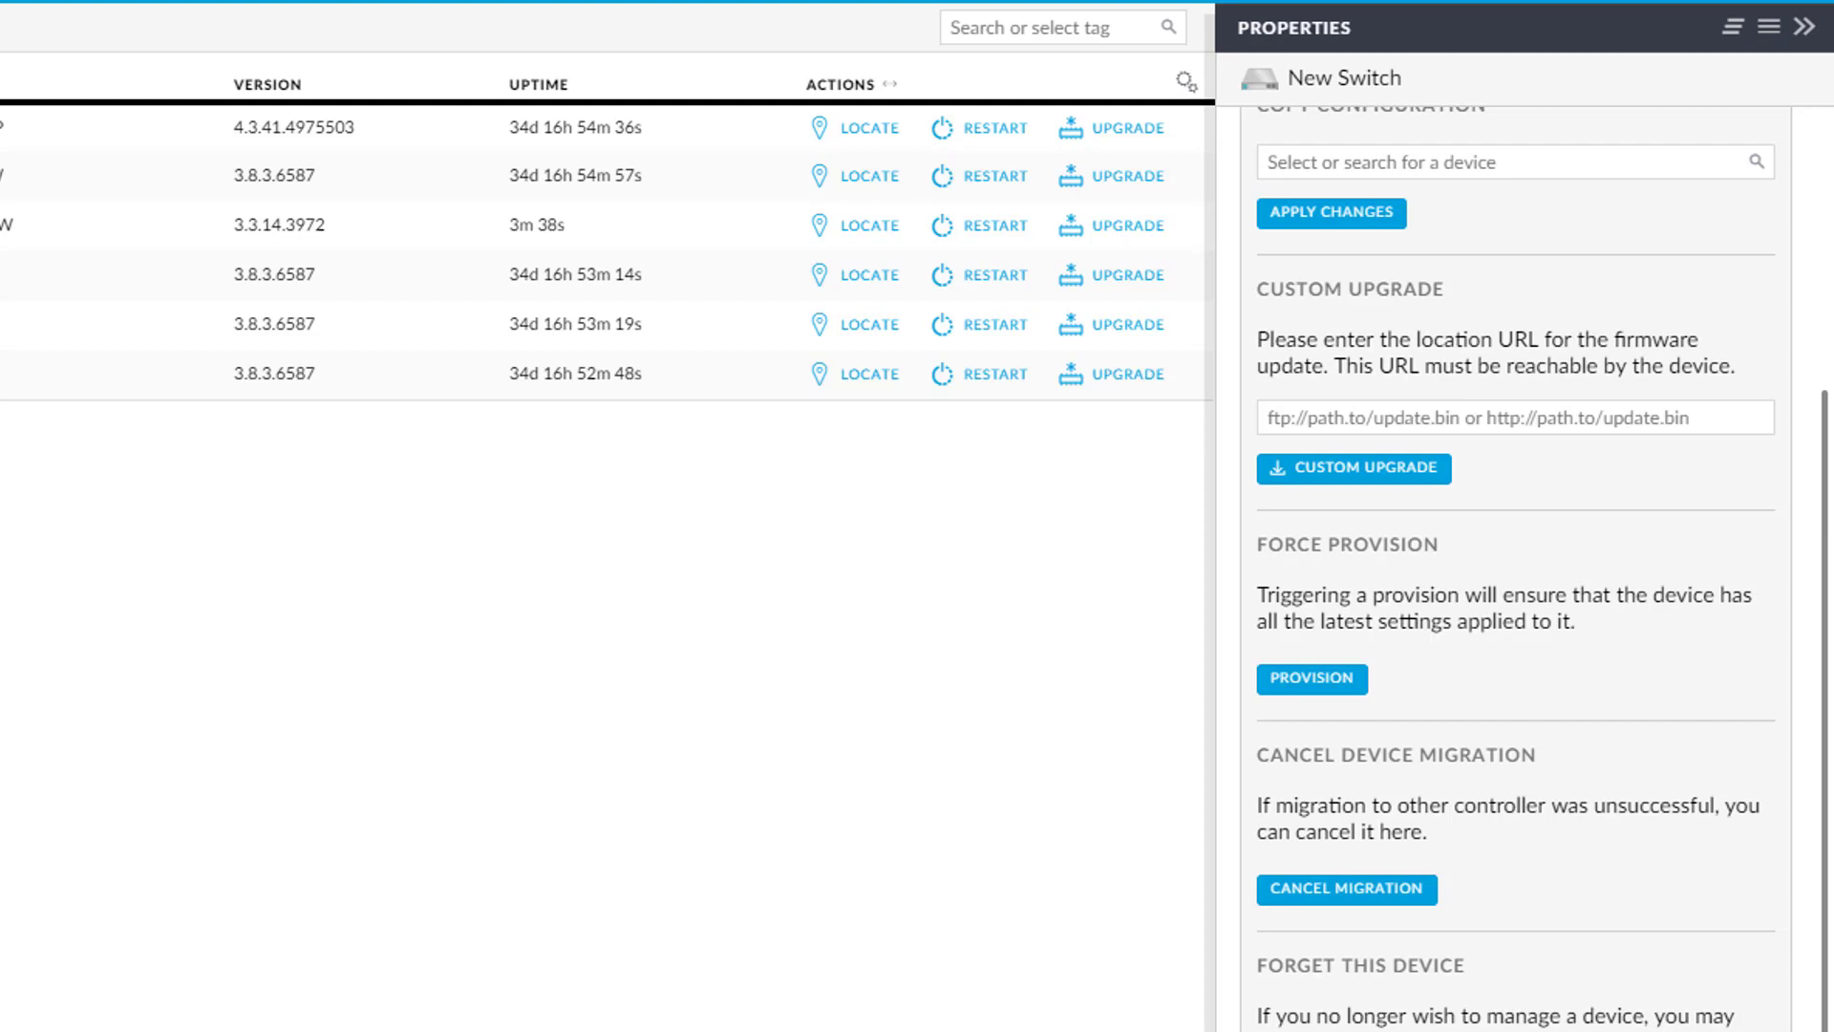
scroll(1578, 919, "up", 5)
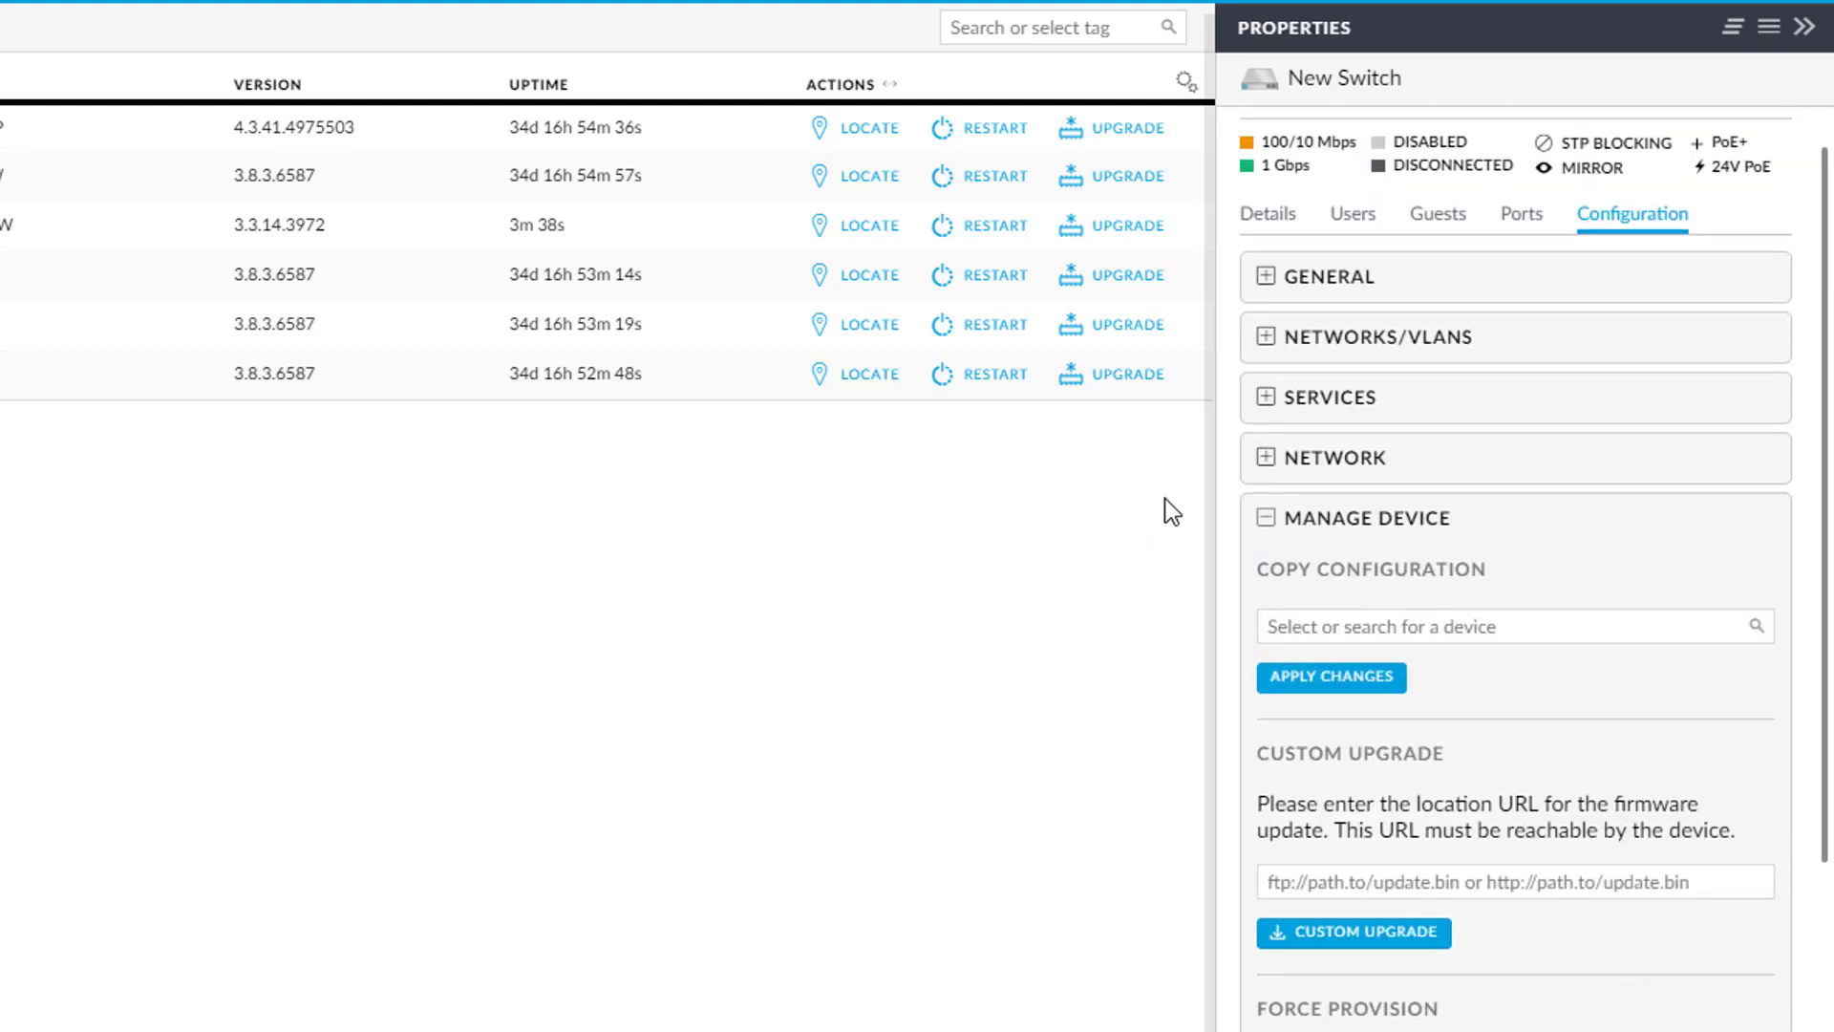
left_click(1249, 517)
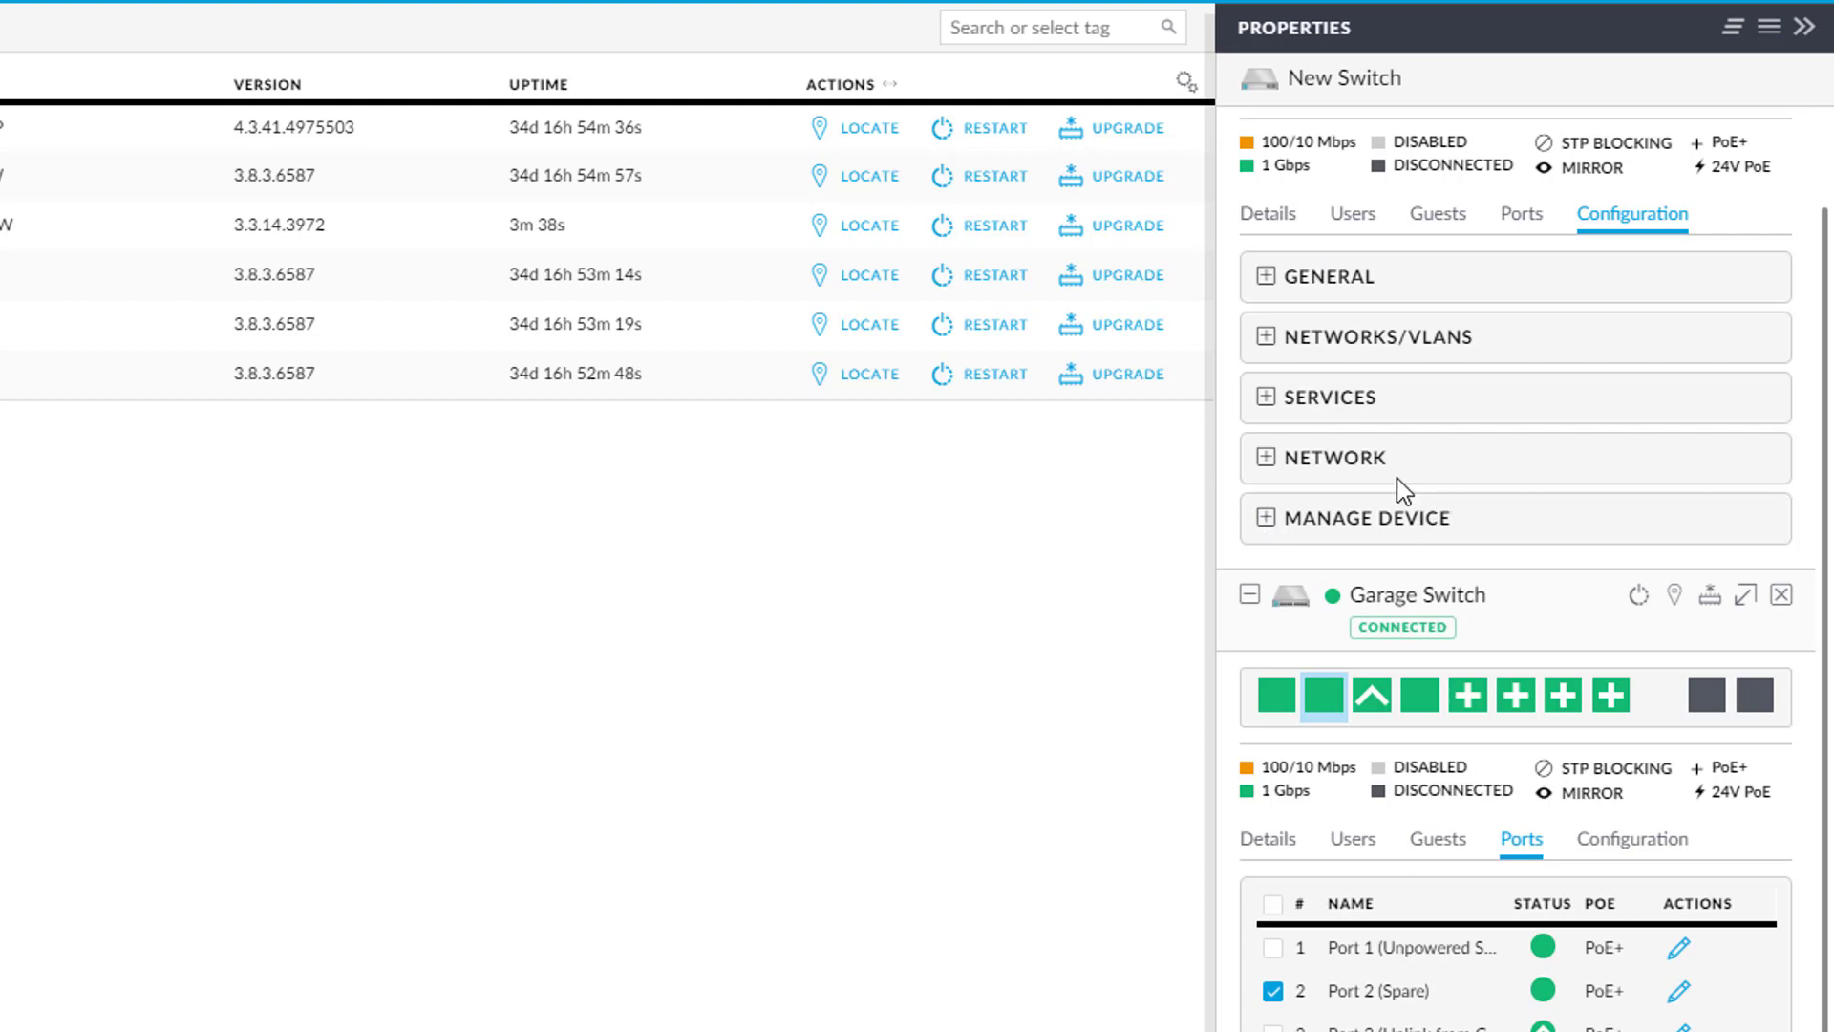
scroll(1375, 468, "up", 2)
Step: View New Switch's overview at 192.168.1.224 on firmware 3.3.14.3972, then collapse it
left_click(1280, 382)
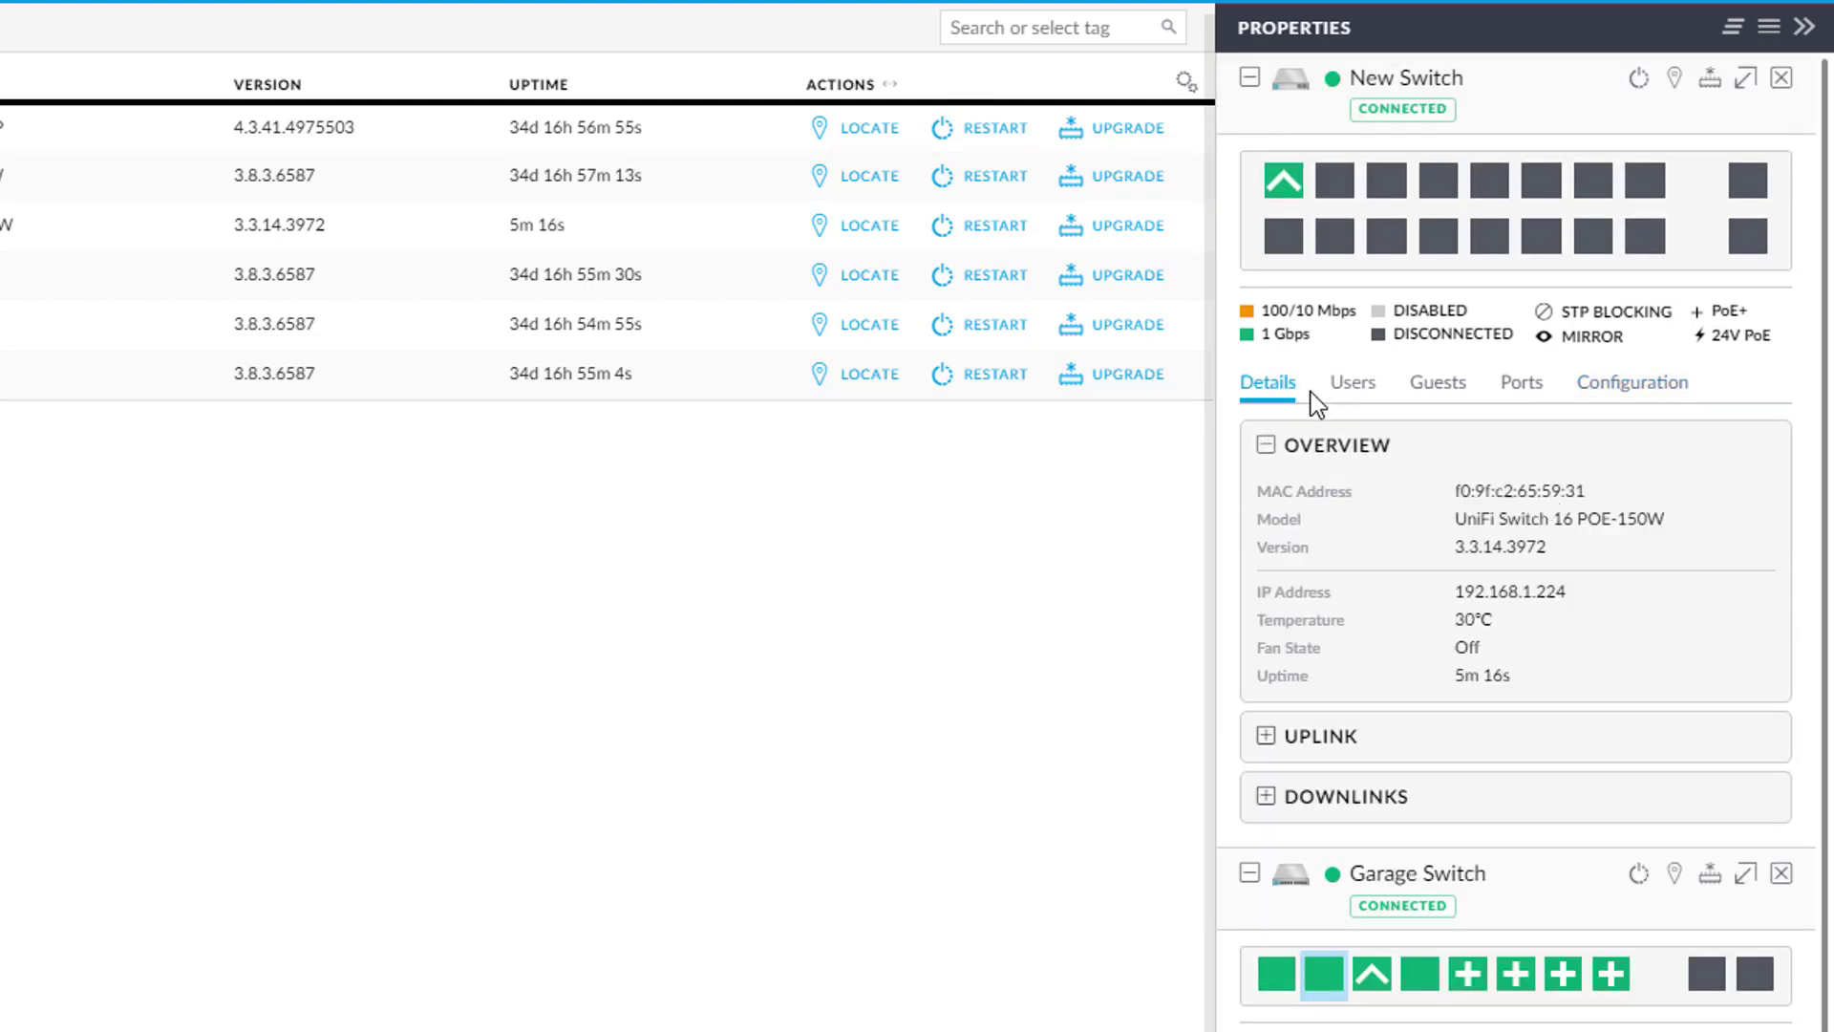
left_click(1268, 445)
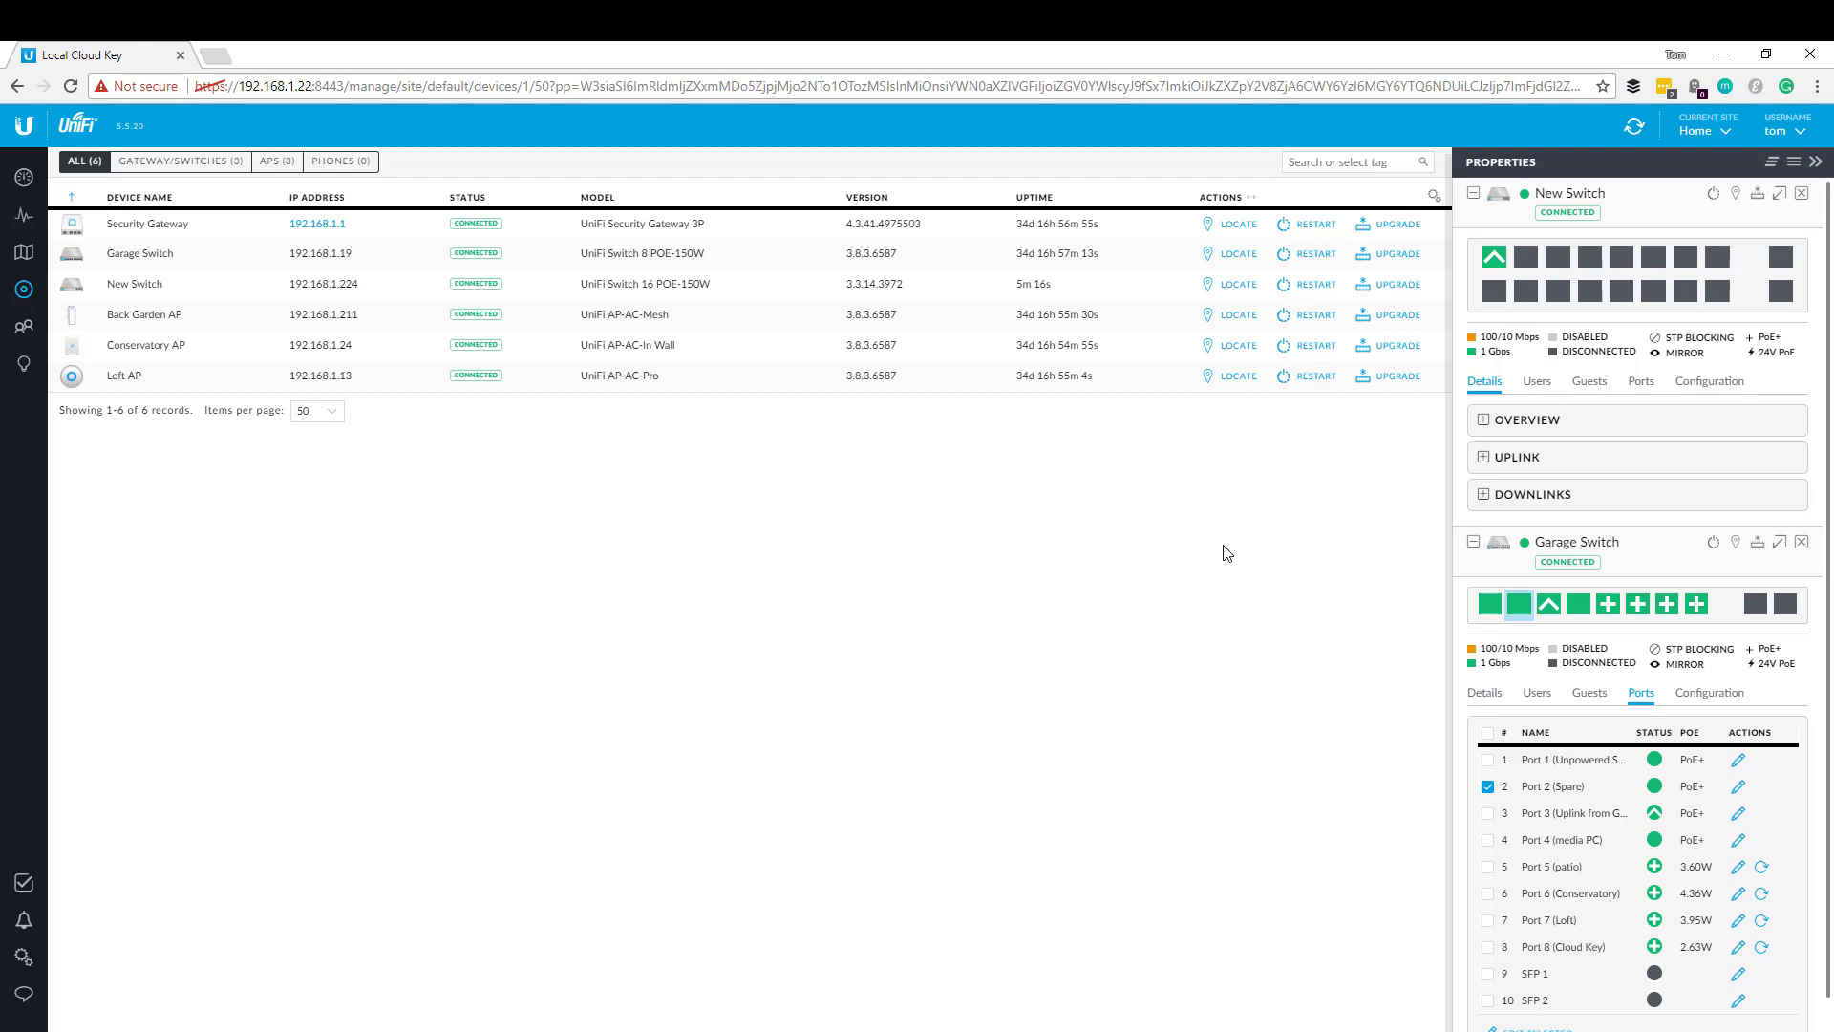
Step: Bring New Switch's panel forward and trigger LOCATE to flash its locate indicator
left_click(220, 265)
left_click(172, 286)
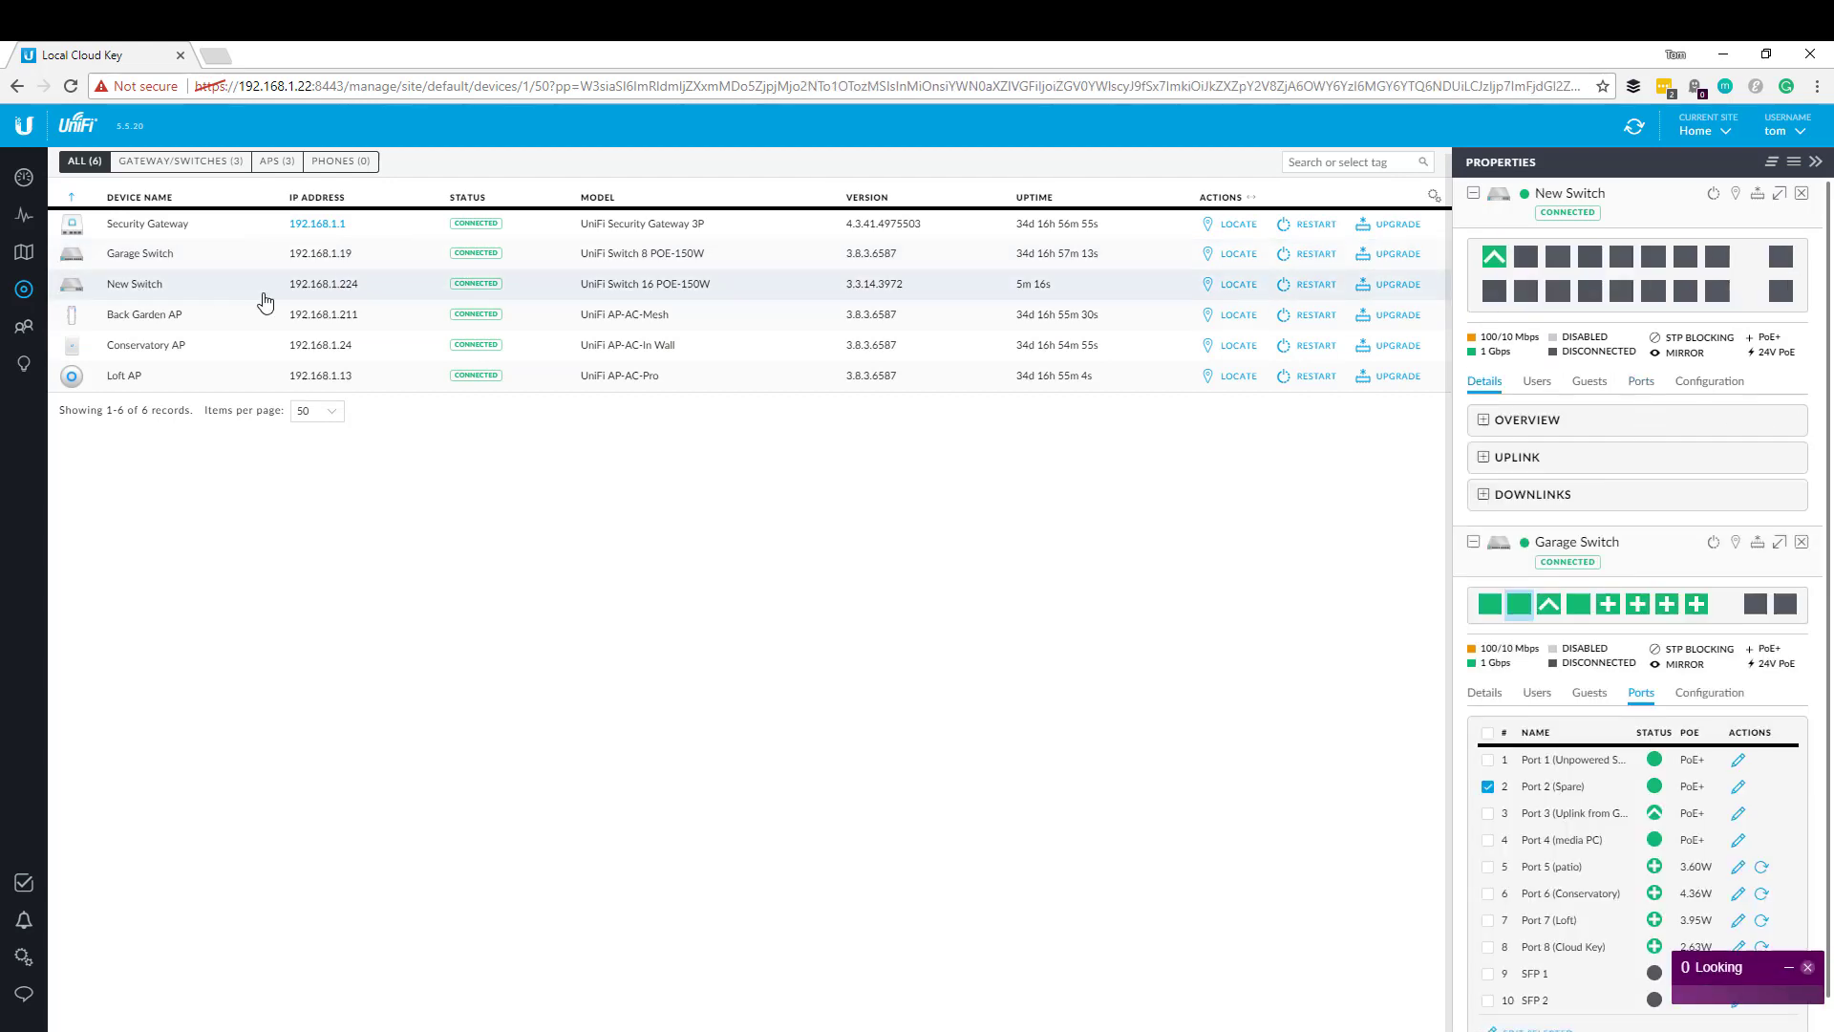
left_click(1232, 284)
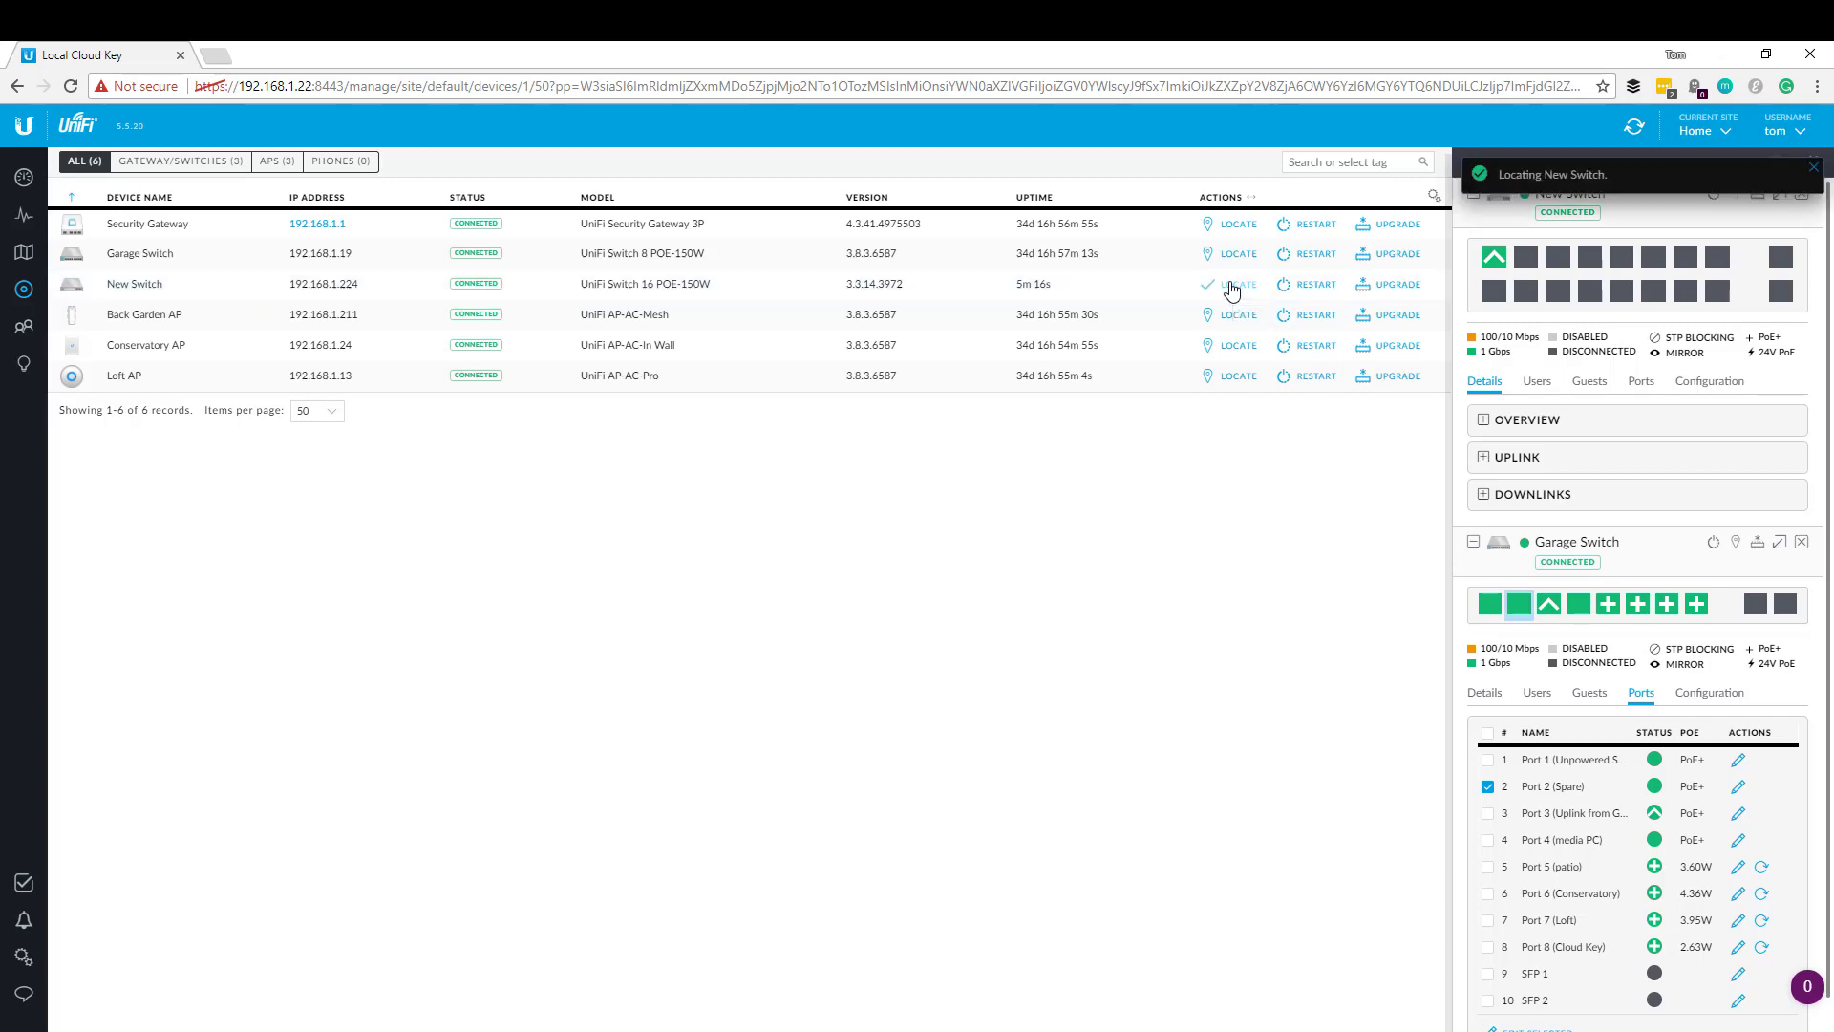